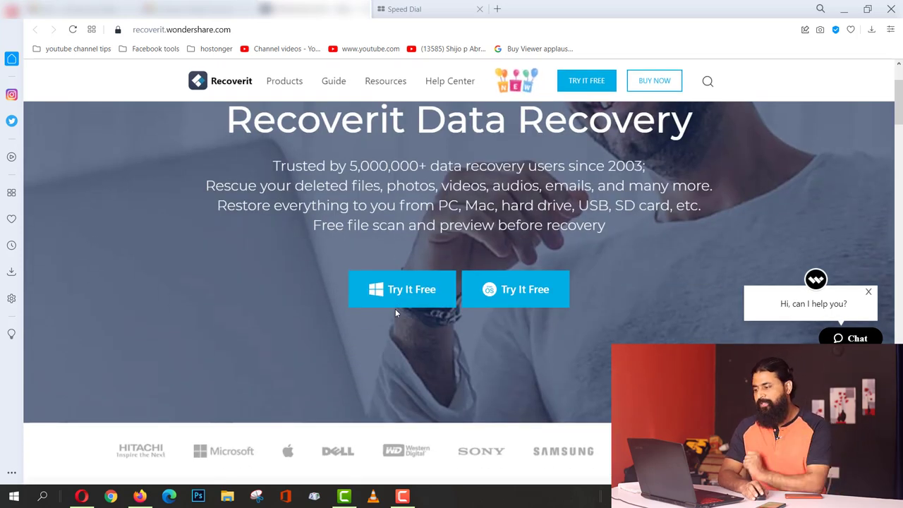
Step: Look through the Recoverit Data Recovery web page, covering its supported media, three-step recovery process, reviews and guarantees
{"action": "scroll", "coordinate": [203, 258], "scroll_direction": "up", "scroll_amount": 2}
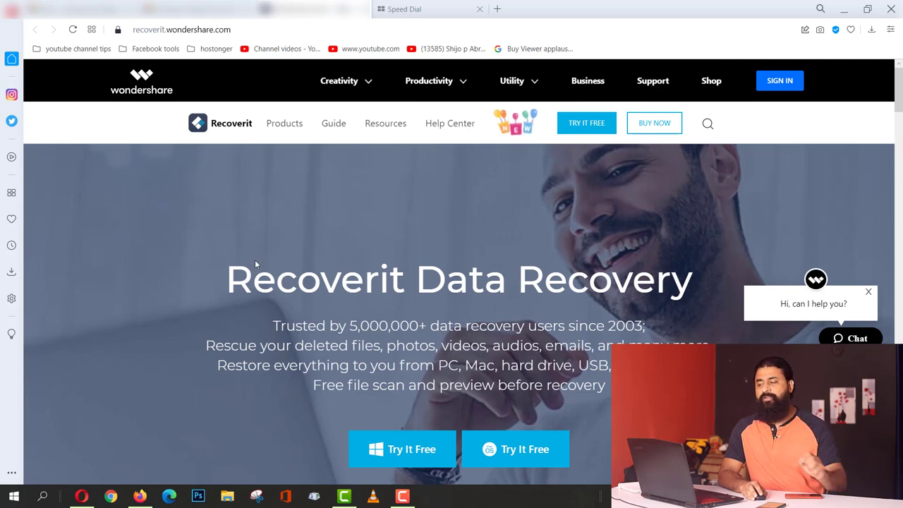
{"action": "scroll", "coordinate": [400, 311], "scroll_direction": "down", "scroll_amount": 2}
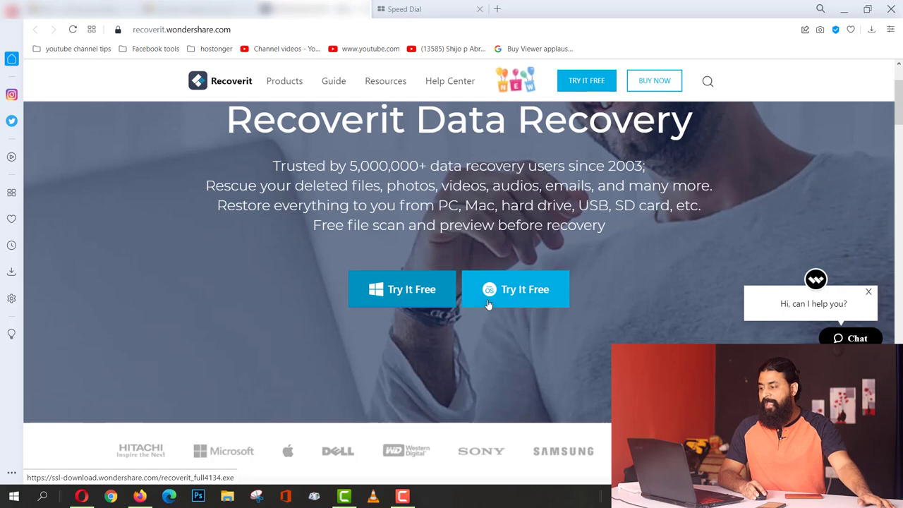
{"action": "scroll", "coordinate": [452, 295], "scroll_direction": "down", "scroll_amount": 7}
{"action": "scroll", "coordinate": [426, 291], "scroll_direction": "up", "scroll_amount": 4}
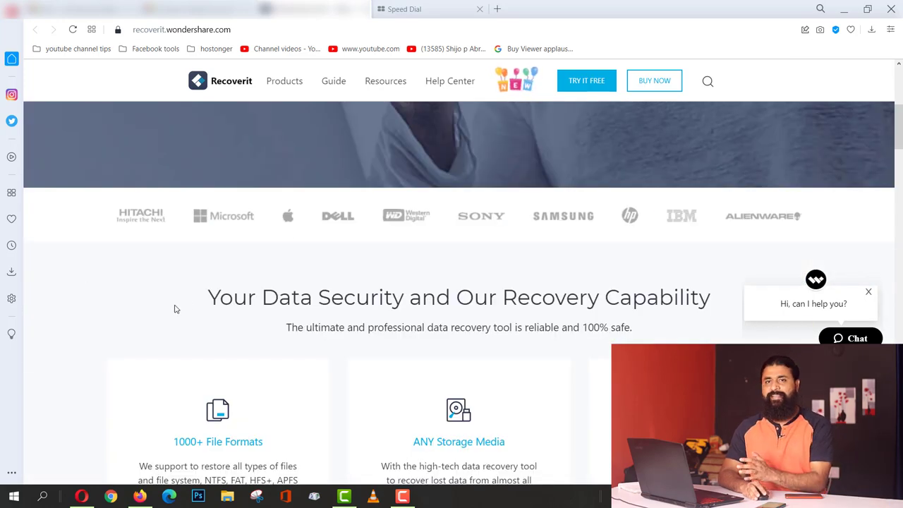
{"action": "scroll", "coordinate": [495, 306], "scroll_direction": "down", "scroll_amount": 8}
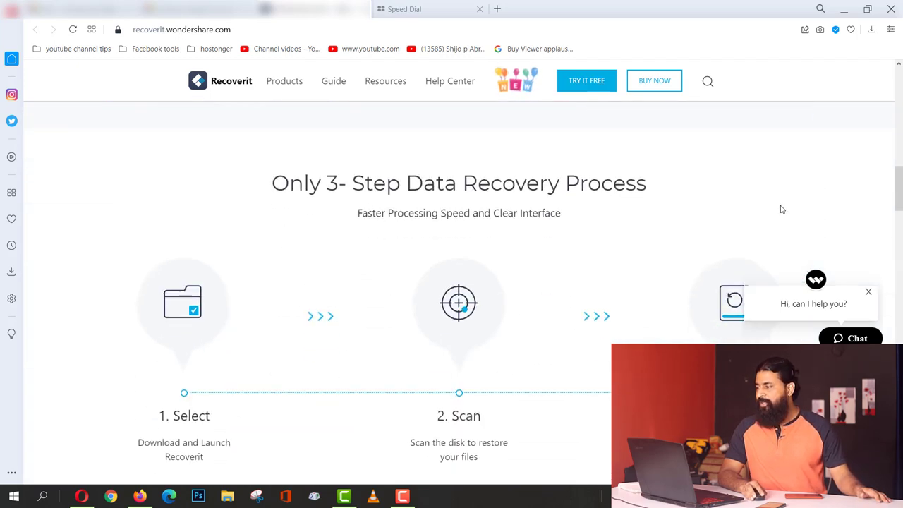
{"action": "scroll", "coordinate": [522, 202], "scroll_direction": "down", "scroll_amount": 2}
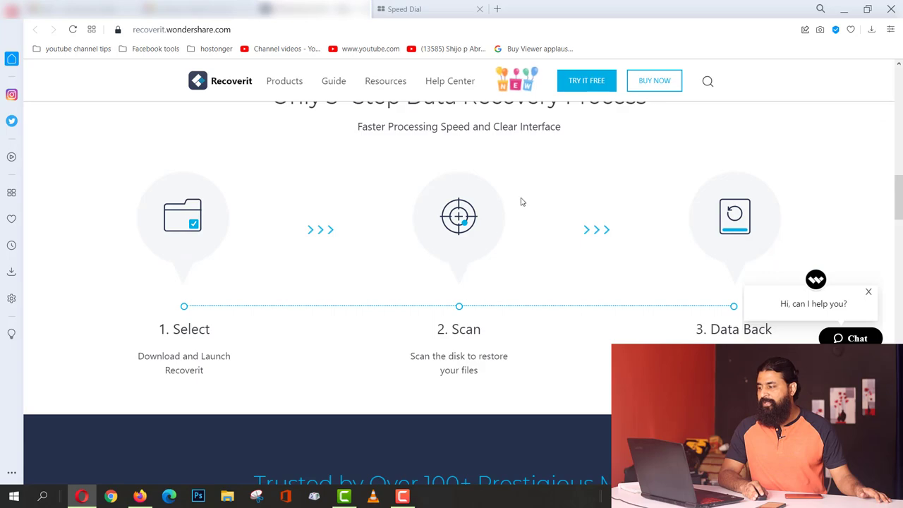
{"action": "scroll", "coordinate": [625, 263], "scroll_direction": "down", "scroll_amount": 10}
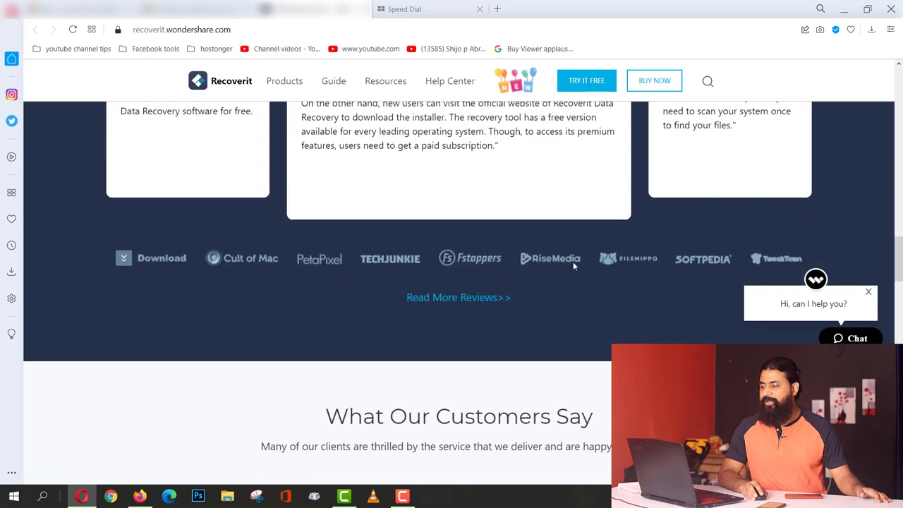
{"action": "scroll", "coordinate": [574, 268], "scroll_direction": "down", "scroll_amount": 12}
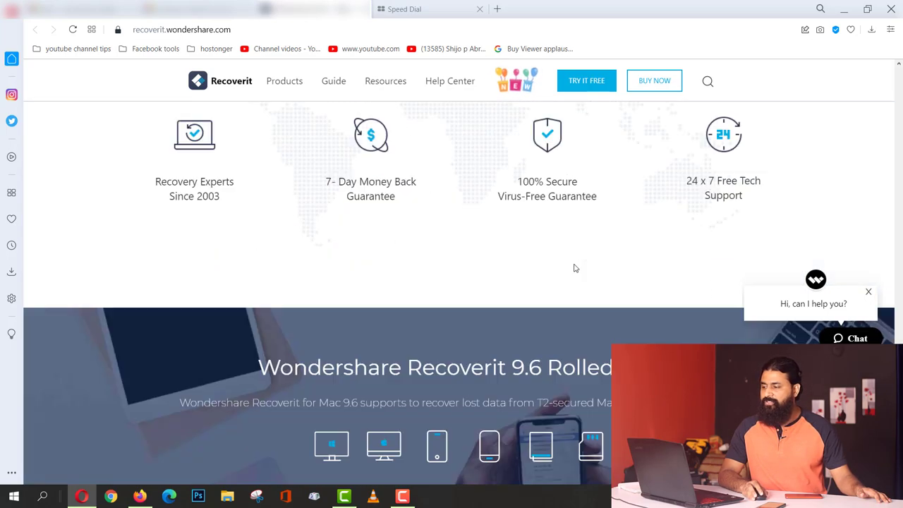
{"action": "scroll", "coordinate": [385, 282], "scroll_direction": "up", "scroll_amount": 20}
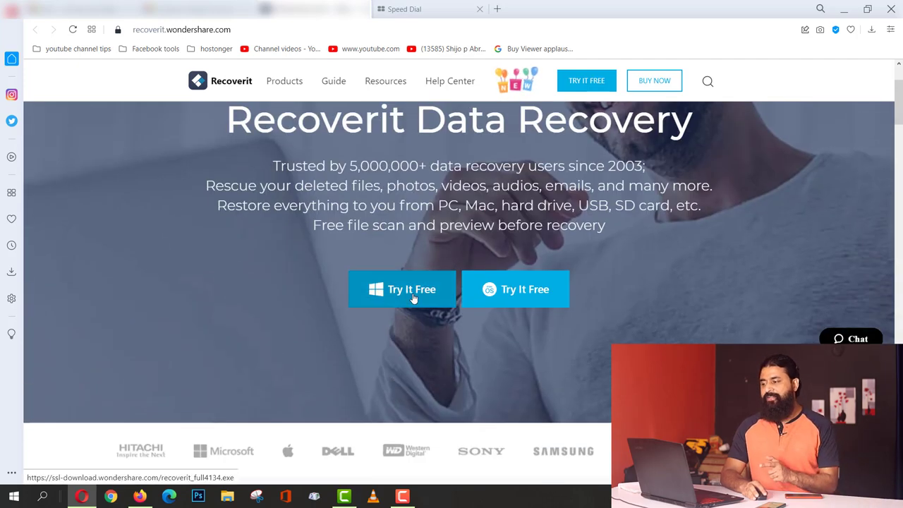
Step: Download the free Windows version of Recoverit, saving the installer as recoverit_setup_full4134 (1).exe in the Downloads folder
{"action": "left_click", "coordinate": [416, 298]}
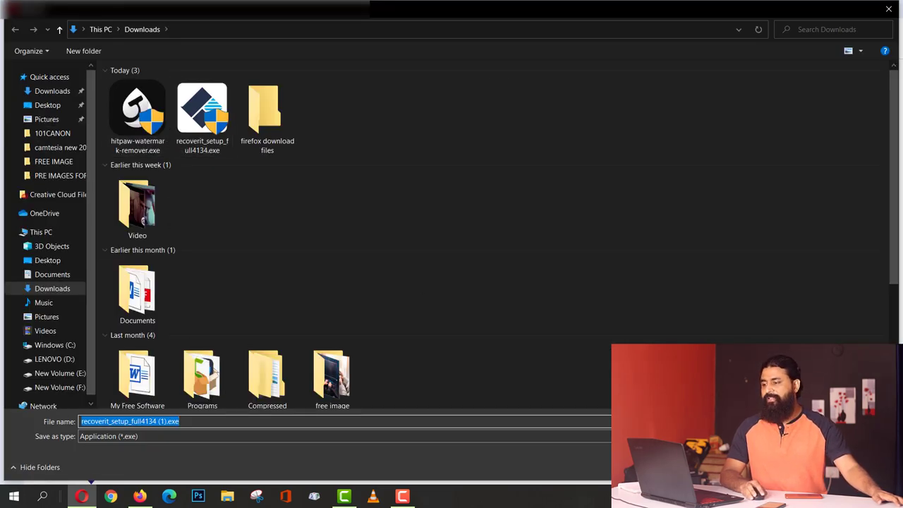
{"action": "key", "text": "Return"}
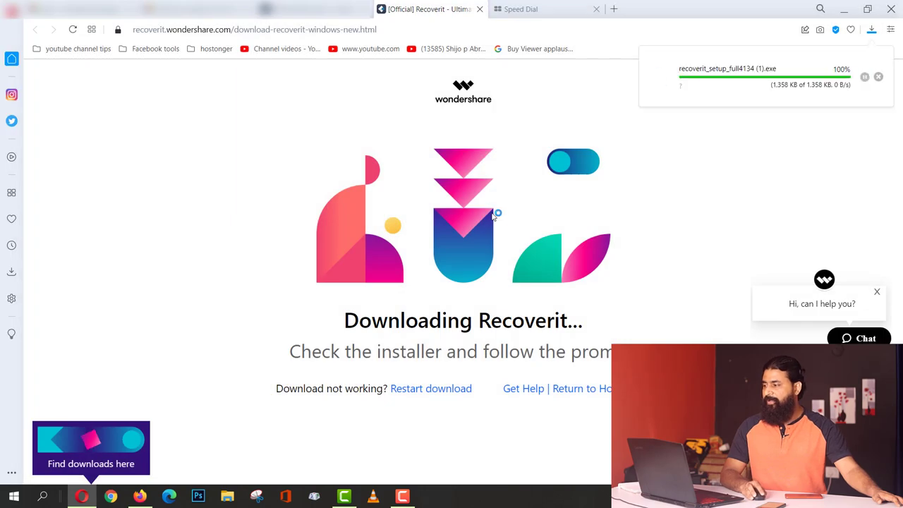
{"action": "left_click", "coordinate": [878, 76]}
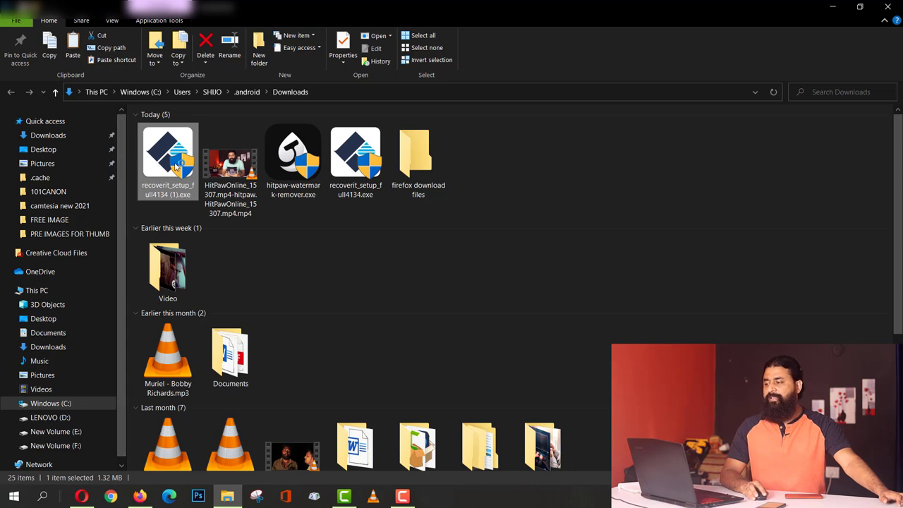
Step: Run recoverit_setup_full4134 (1).exe from the Downloads folder and install Recoverit
{"action": "double_click", "coordinate": [176, 166]}
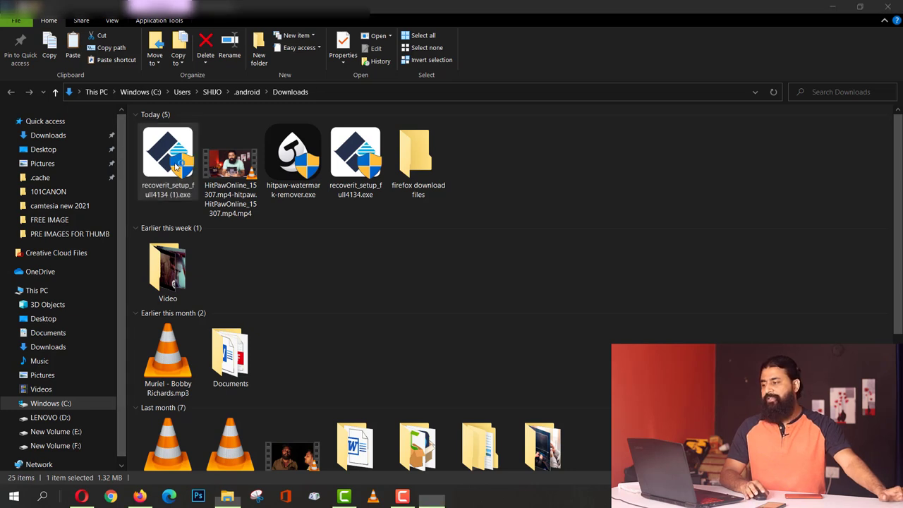
{"action": "left_click", "coordinate": [464, 313]}
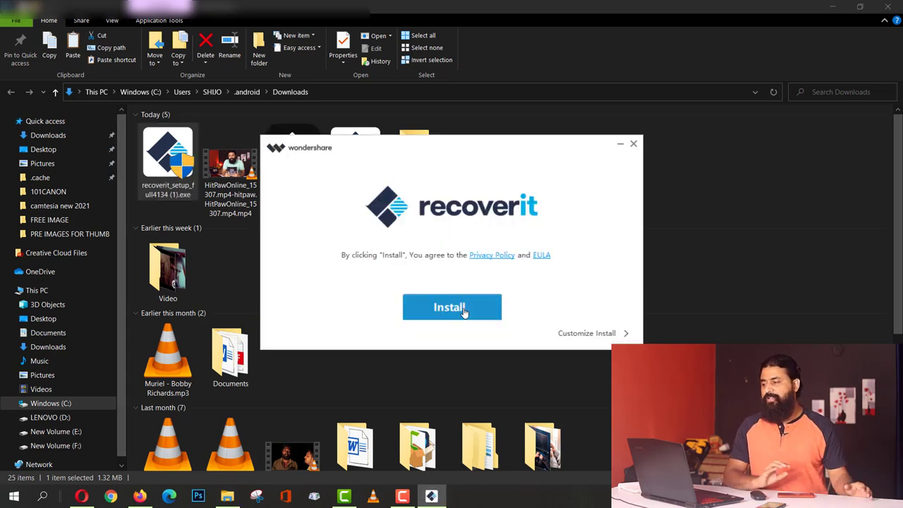
{"action": "left_click", "coordinate": [491, 290]}
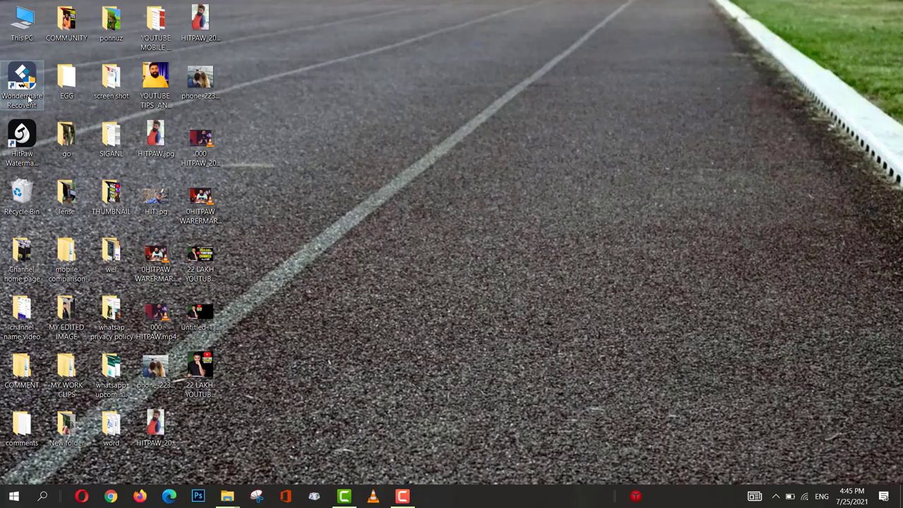
Step: Launch Wondershare Recoverit from the desktop and review the drives, external devices and advanced recovery options it offers
{"action": "double_click", "coordinate": [24, 81]}
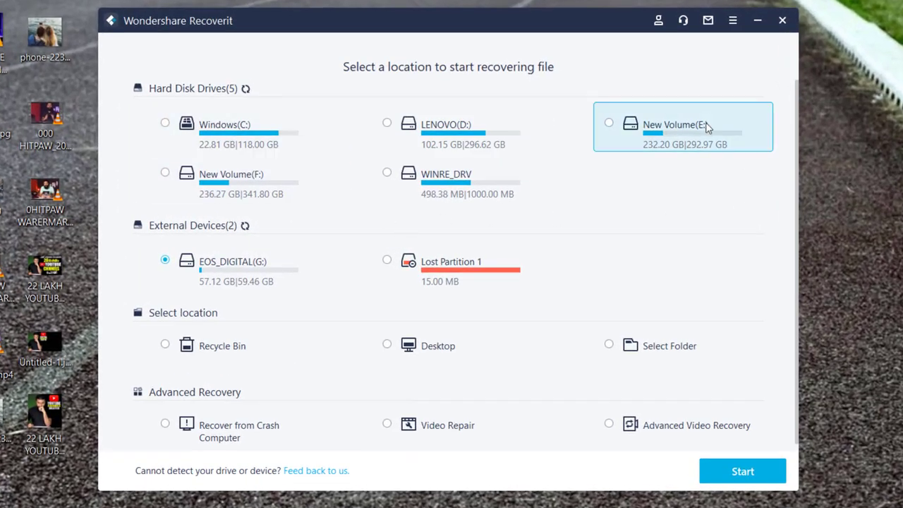
{"action": "scroll", "coordinate": [285, 244], "scroll_direction": "down", "scroll_amount": 1}
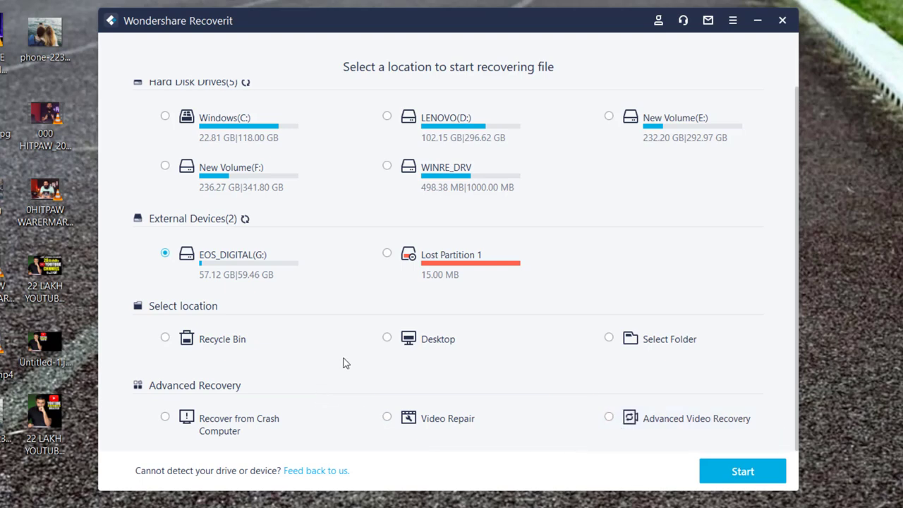
{"action": "scroll", "coordinate": [237, 373], "scroll_direction": "up", "scroll_amount": 1}
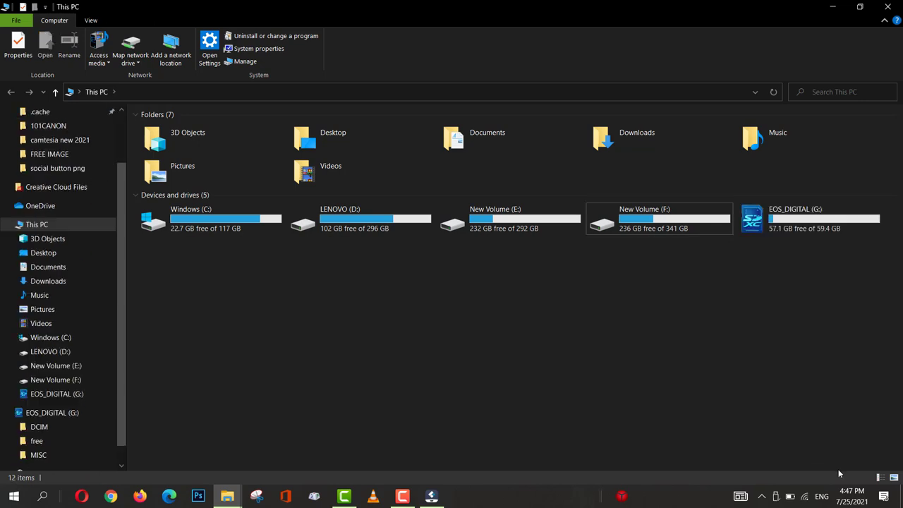
Step: In File Explorer, open the EOS_DIGITAL (G:) card, check the photos and video in DCIM\101CANON, and return to the card's root
{"action": "left_click", "coordinate": [804, 231]}
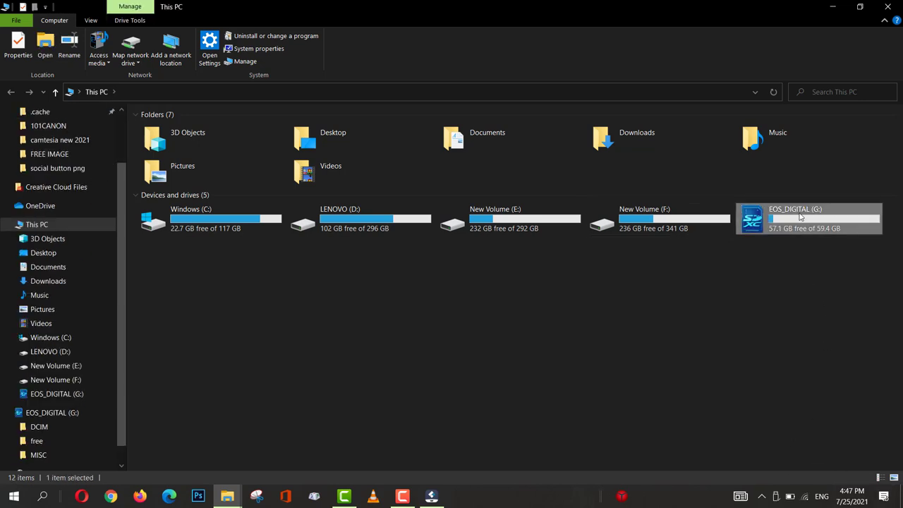
{"action": "double_click", "coordinate": [805, 231]}
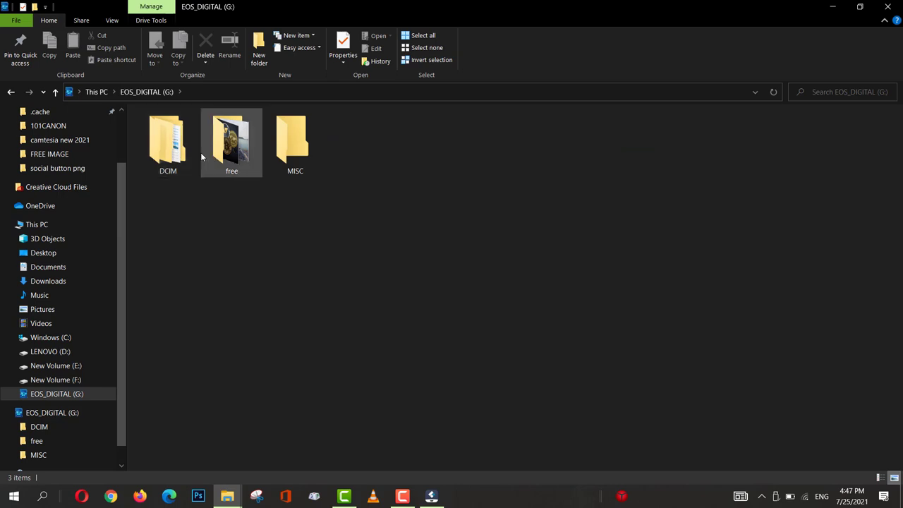
{"action": "double_click", "coordinate": [169, 141]}
{"action": "double_click", "coordinate": [235, 162]}
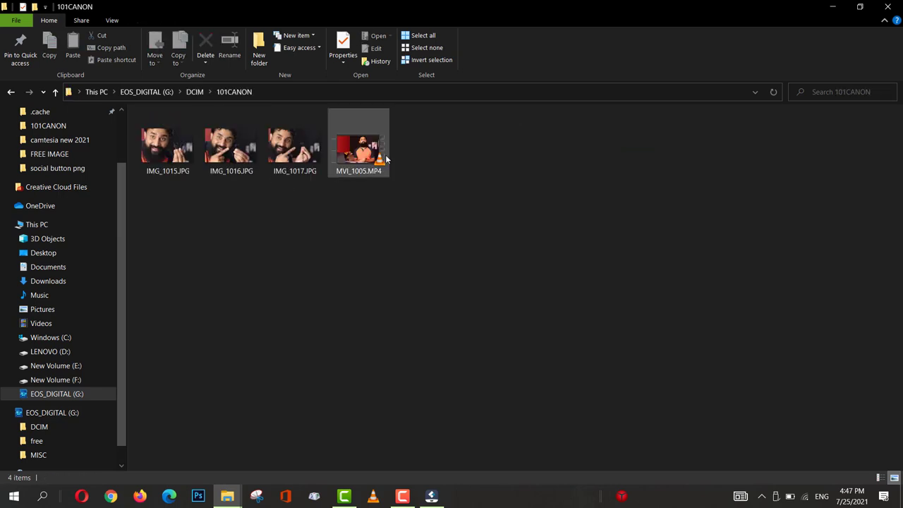
{"action": "left_click", "coordinate": [359, 145]}
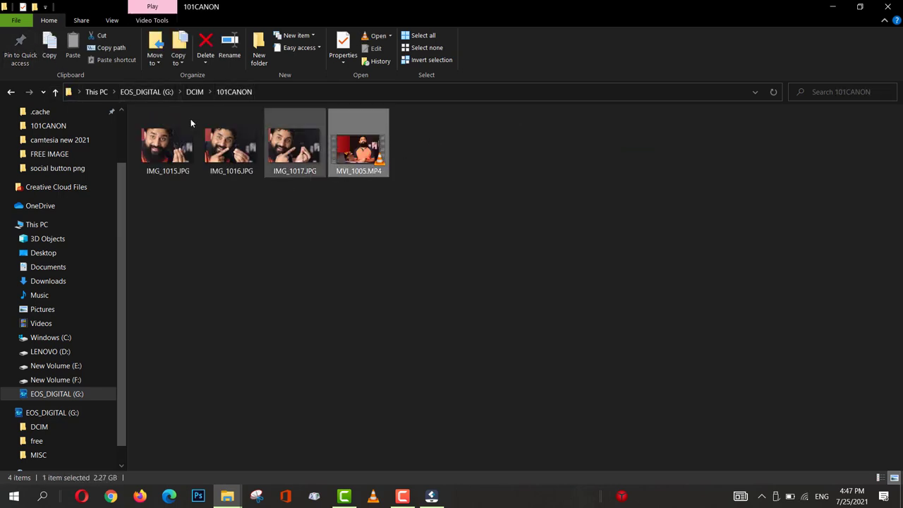
{"action": "left_click", "coordinate": [56, 92]}
{"action": "left_click", "coordinate": [57, 92]}
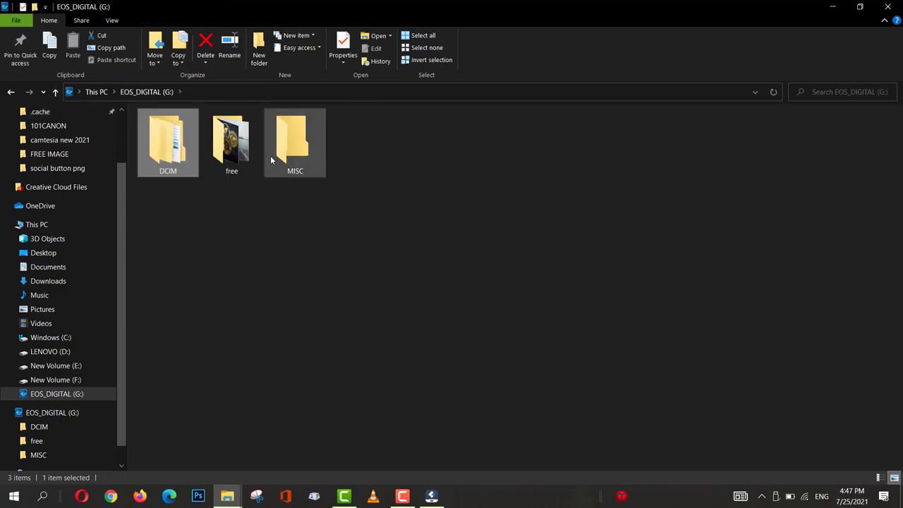
Step: Look through the images in the card's free folder and return to the root of EOS_DIGITAL (G:)
{"action": "double_click", "coordinate": [228, 151]}
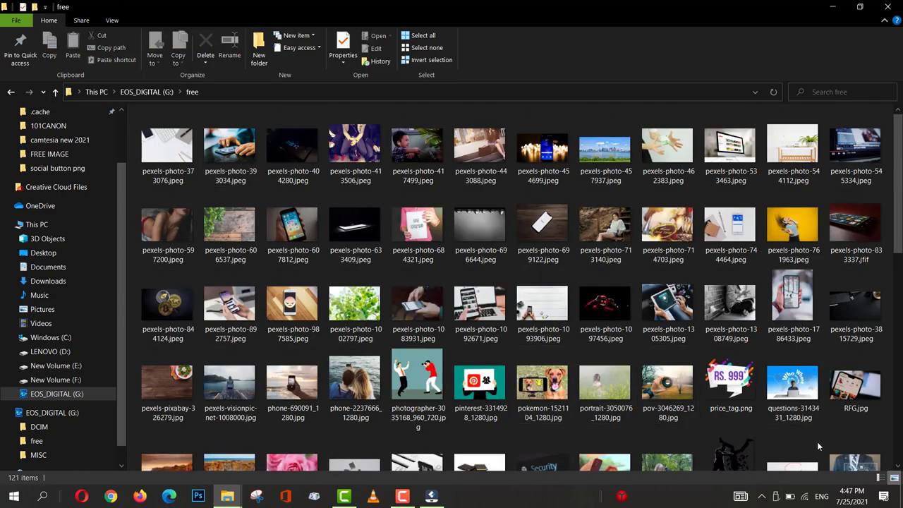
{"action": "scroll", "coordinate": [776, 420], "scroll_direction": "down", "scroll_amount": 10}
{"action": "scroll", "coordinate": [776, 409], "scroll_direction": "down", "scroll_amount": 1}
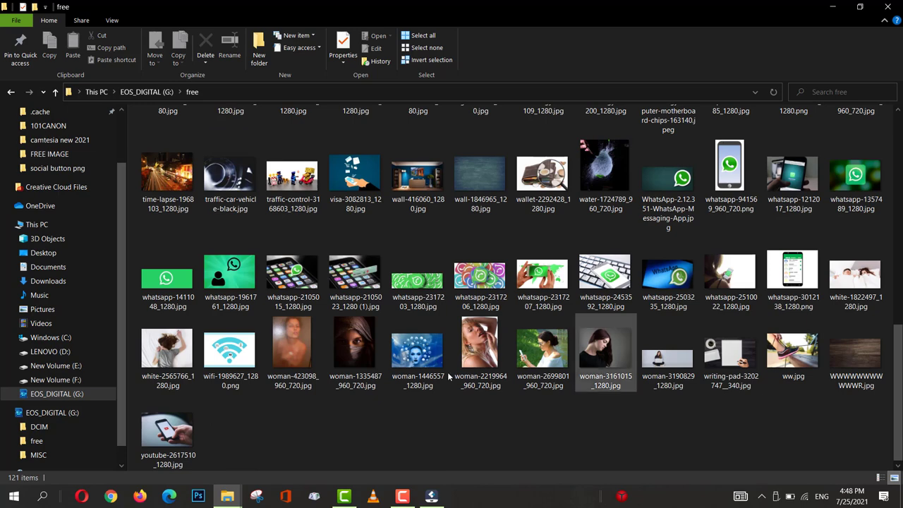
{"action": "scroll", "coordinate": [443, 386], "scroll_direction": "up", "scroll_amount": 5}
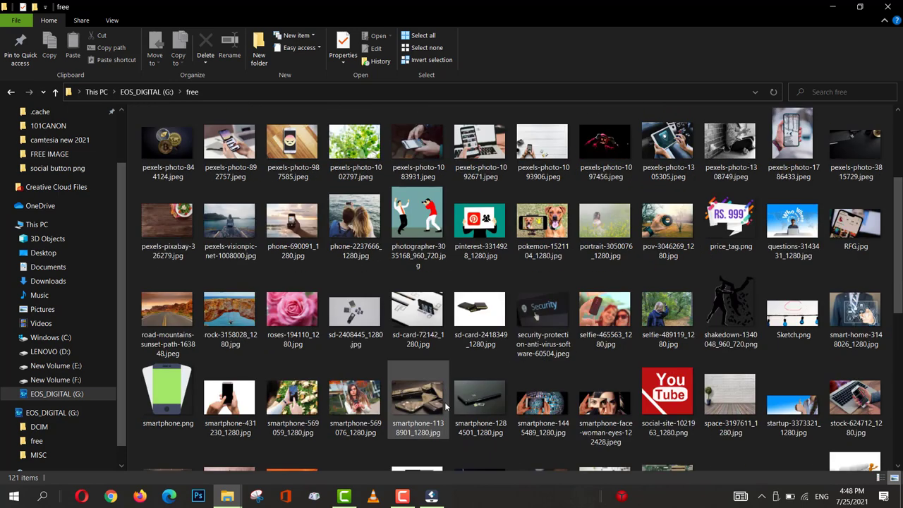
{"action": "key", "text": "alt+Up"}
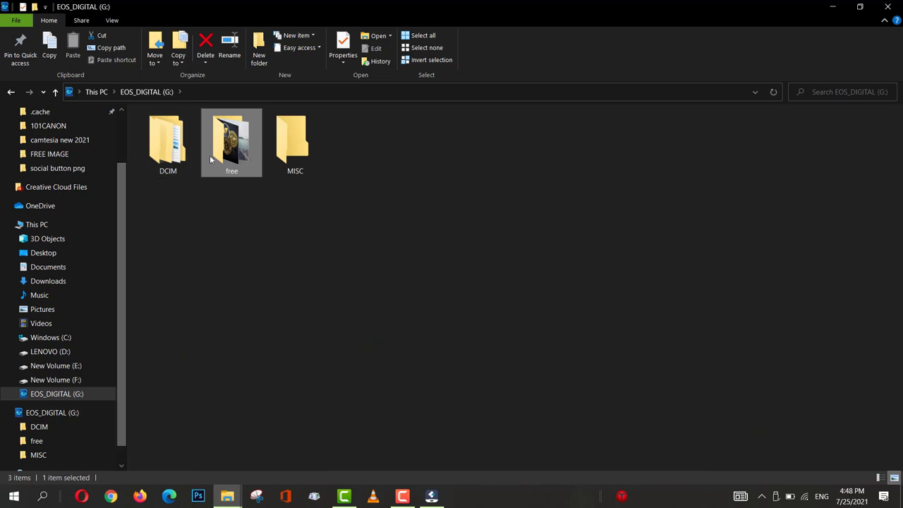
{"action": "double_click", "coordinate": [246, 154]}
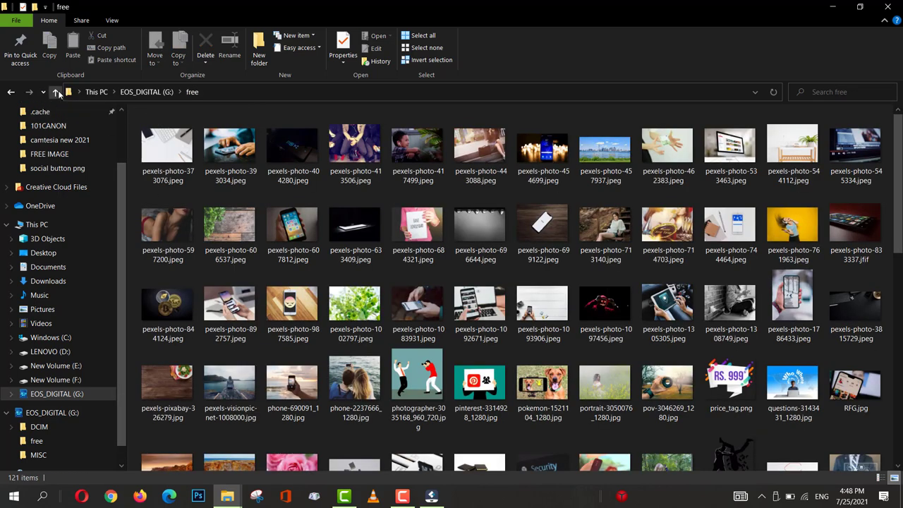
{"action": "left_click", "coordinate": [56, 91]}
Step: Permanently delete the free folder from the EOS_DIGITAL (G:) card
{"action": "right_click", "coordinate": [237, 151]}
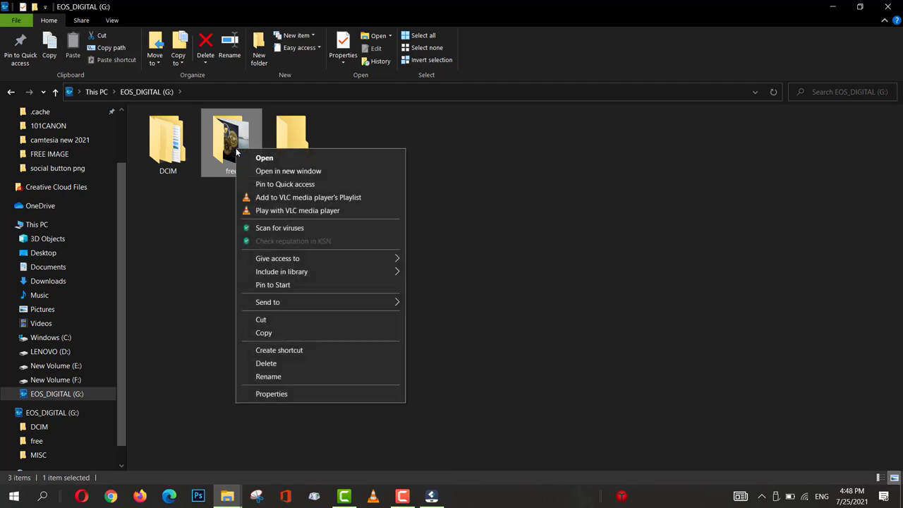
{"action": "right_click", "coordinate": [228, 150]}
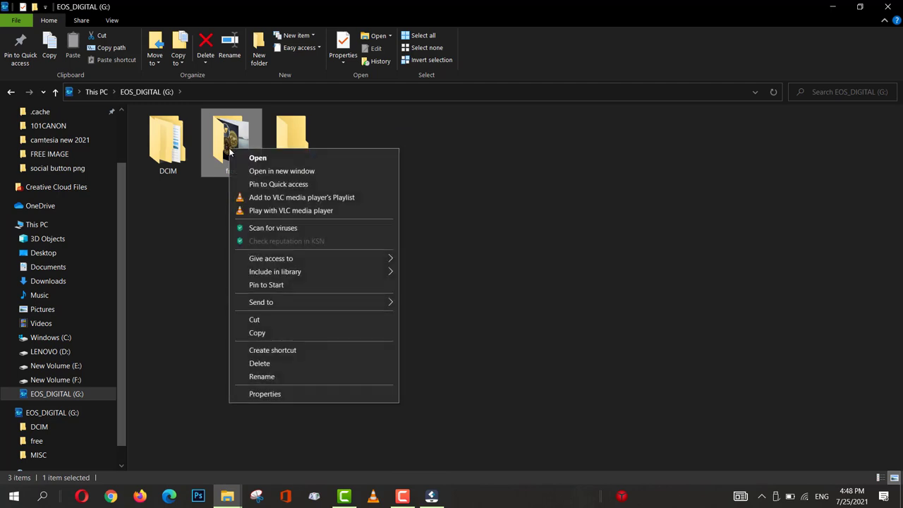
{"action": "left_click", "coordinate": [272, 362]}
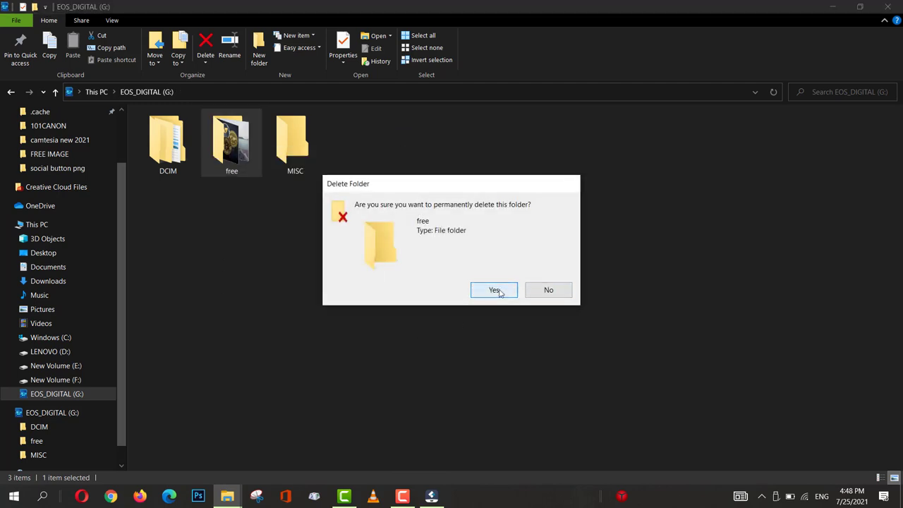
{"action": "left_click", "coordinate": [493, 290]}
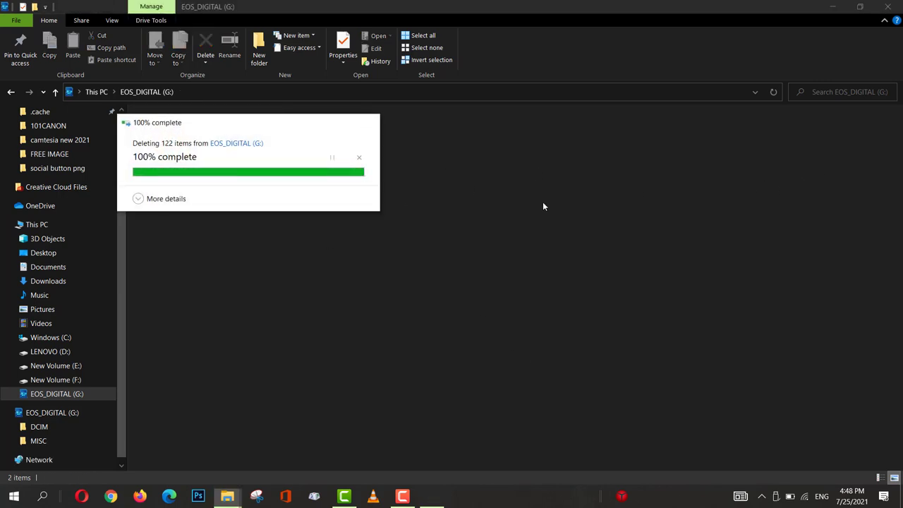
Step: Quick-format the EOS_DIGITAL (G:) card from This PC, keeping exFAT, 128 kilobytes allocation size and the EOS_DIGITAL label
{"action": "left_click", "coordinate": [185, 157]}
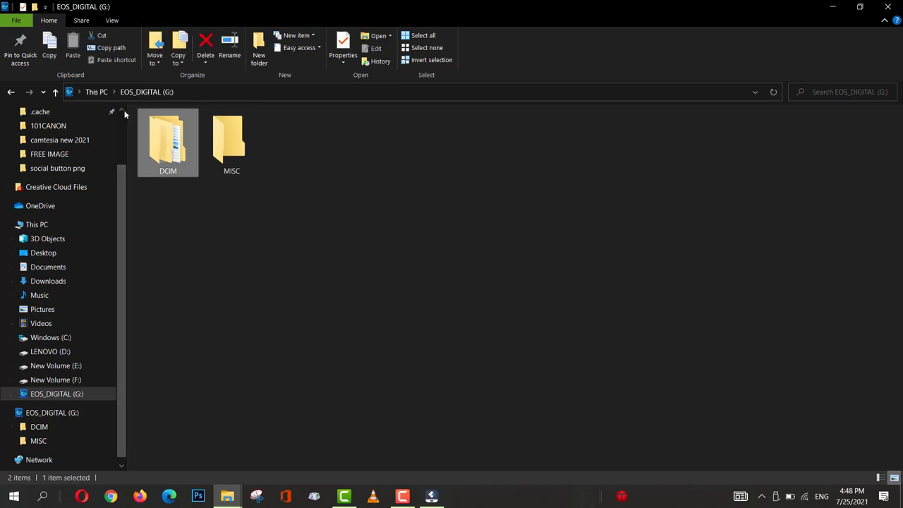
{"action": "left_click", "coordinate": [56, 92]}
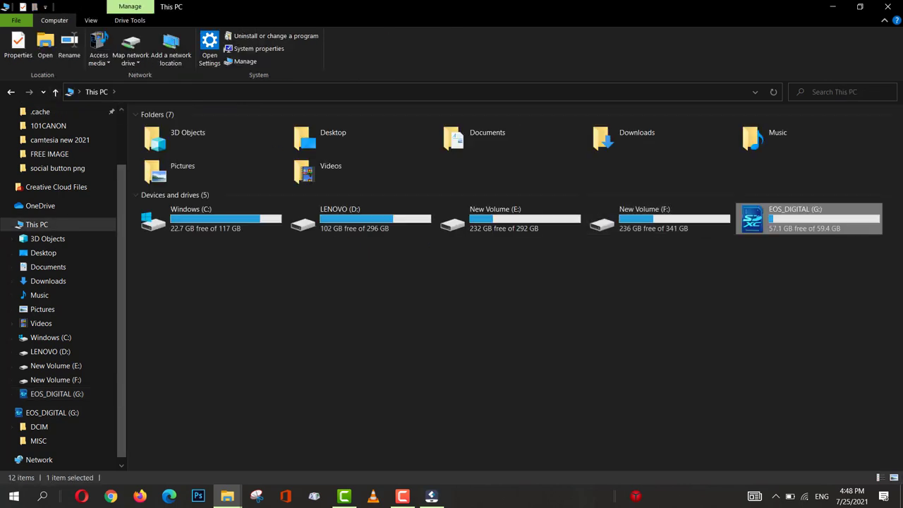
{"action": "right_click", "coordinate": [811, 228]}
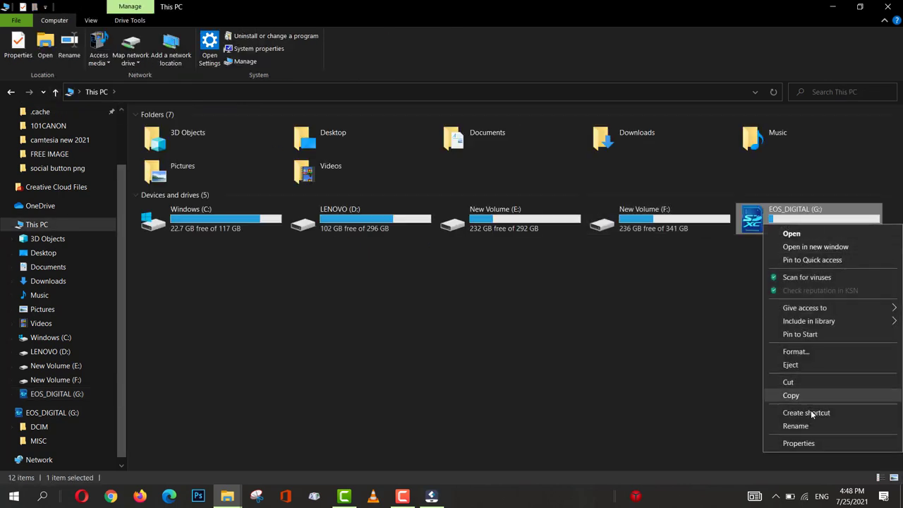
{"action": "left_click", "coordinate": [788, 350]}
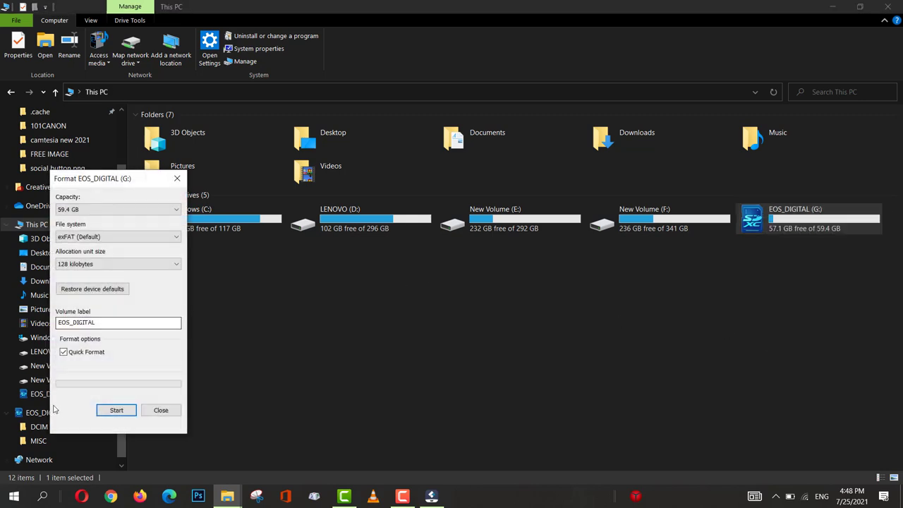
{"action": "left_click", "coordinate": [125, 414]}
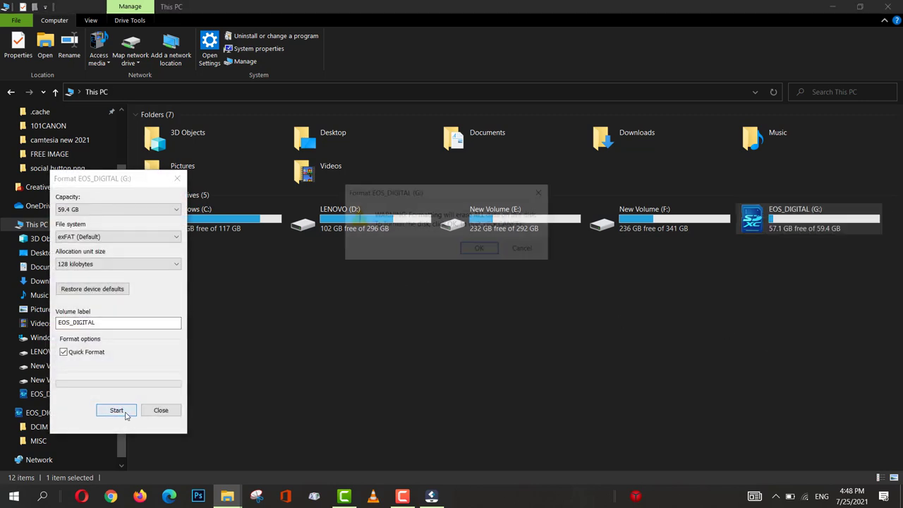
{"action": "left_click", "coordinate": [479, 250]}
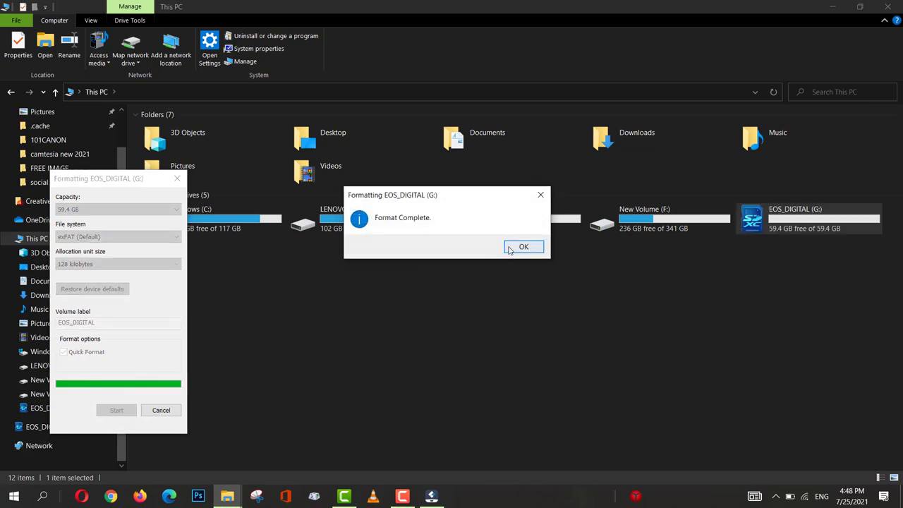
{"action": "left_click", "coordinate": [522, 247]}
Step: Open the formatted EOS_DIGITAL (G:) card to check its contents, and minimize File Explorer from This PC
{"action": "left_click", "coordinate": [772, 221]}
{"action": "double_click", "coordinate": [772, 220]}
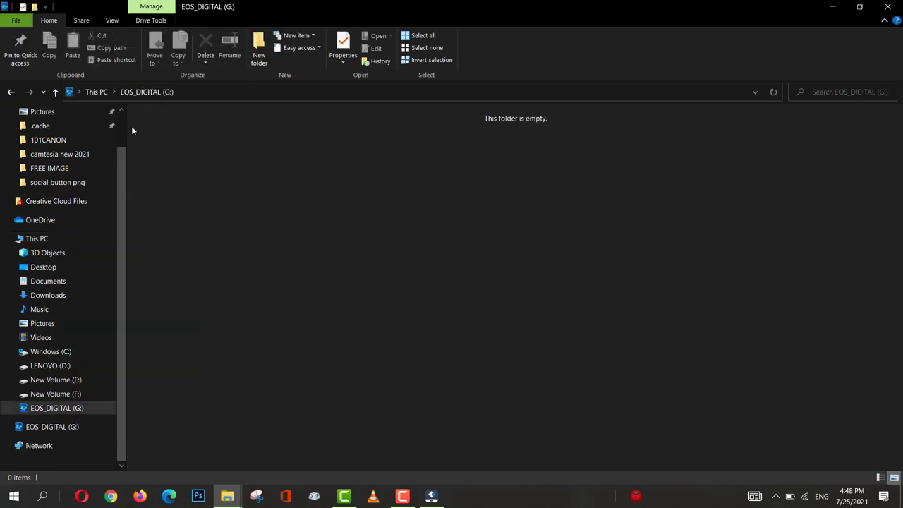
{"action": "left_click", "coordinate": [55, 93]}
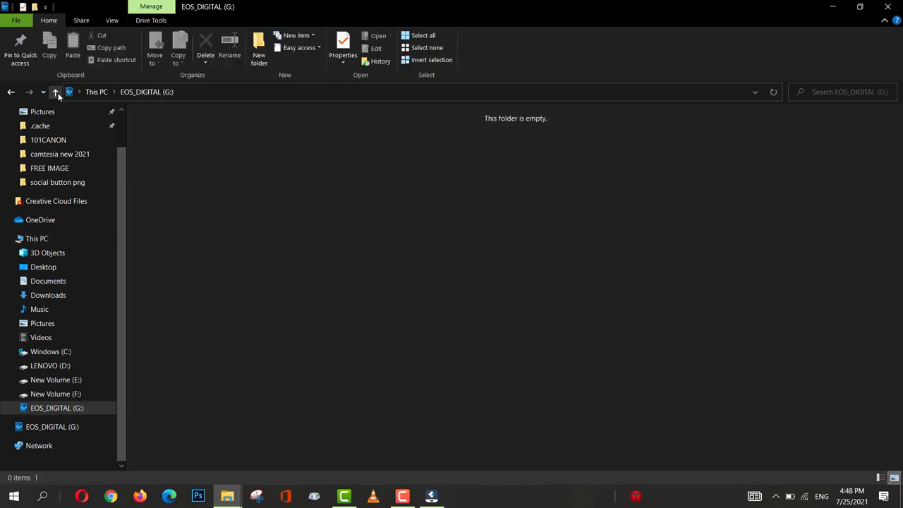
{"action": "left_click", "coordinate": [55, 92]}
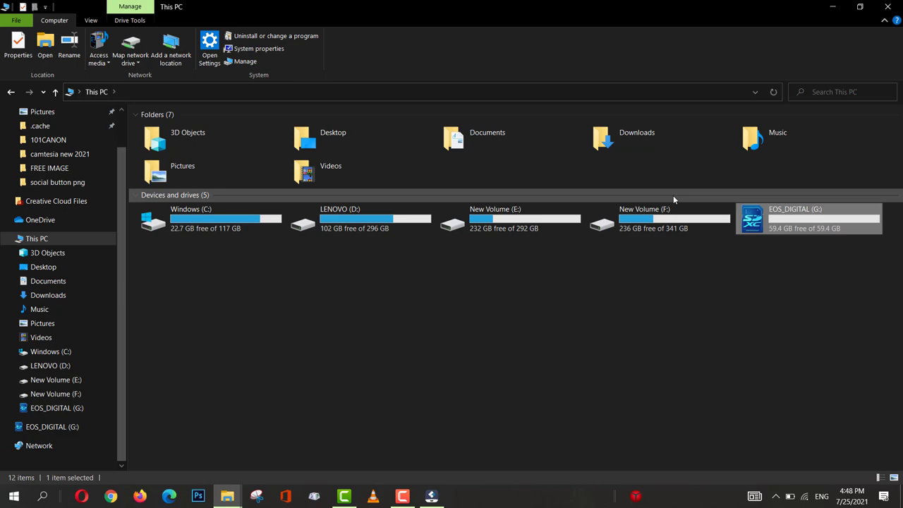
{"action": "left_click", "coordinate": [832, 7]}
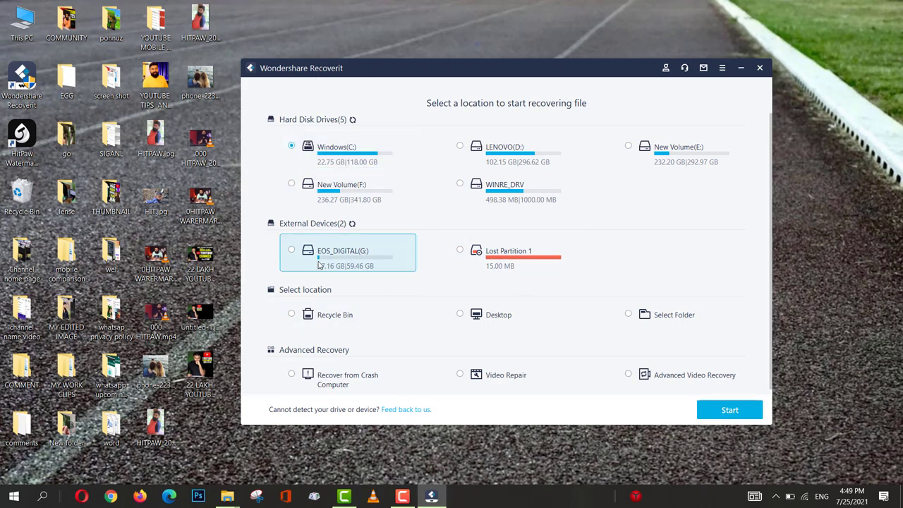
Step: In Wondershare Recoverit, scan the external device EOS_DIGITAL (G:) for lost files and dismiss the scan tips
{"action": "scroll", "coordinate": [319, 265], "scroll_direction": "down", "scroll_amount": 1}
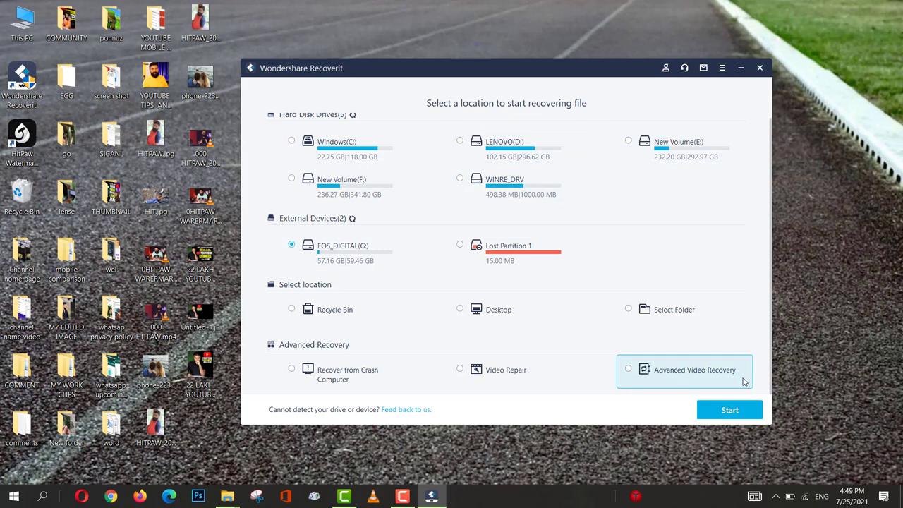
{"action": "left_click", "coordinate": [721, 413]}
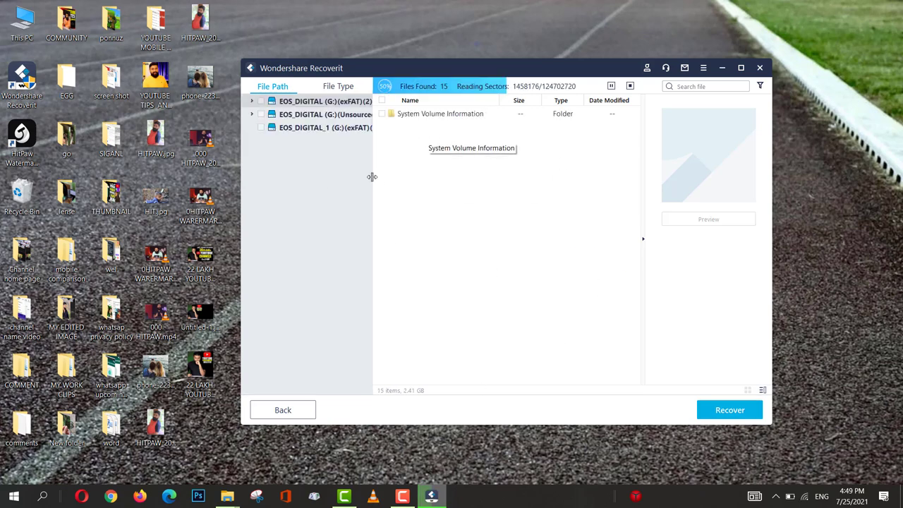
{"action": "left_click_drag", "start_coordinate": [372, 177], "coordinate": [407, 177]}
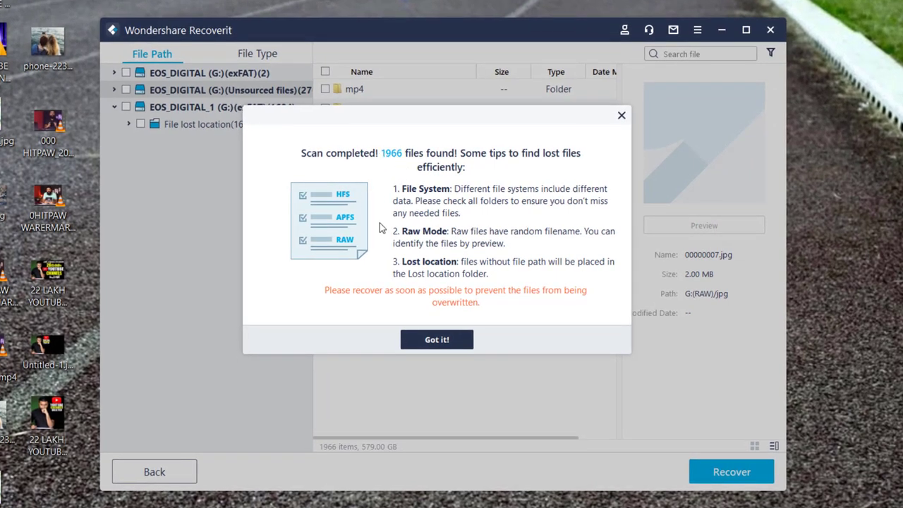
{"action": "left_click", "coordinate": [437, 341]}
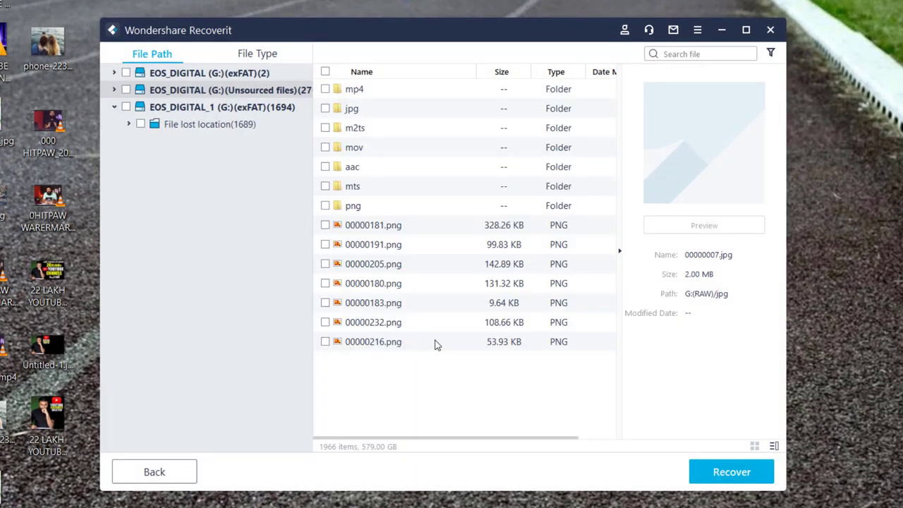
Step: Group the scan results by file type and show the JPG photos as thumbnails
{"action": "left_click", "coordinate": [251, 59]}
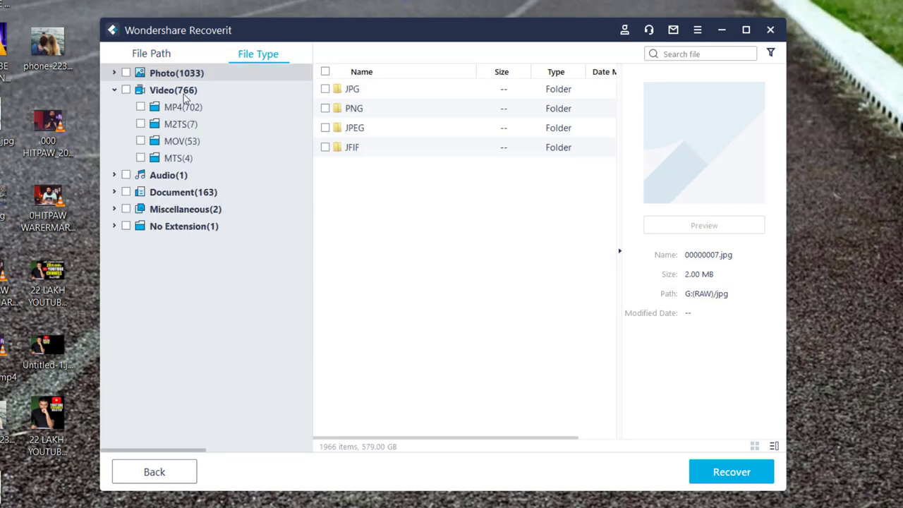
{"action": "double_click", "coordinate": [217, 76]}
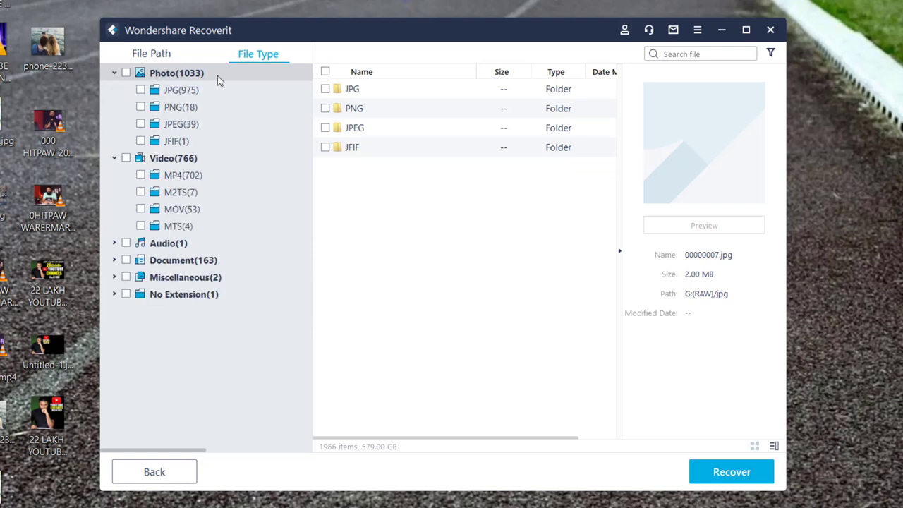
{"action": "left_click", "coordinate": [182, 92]}
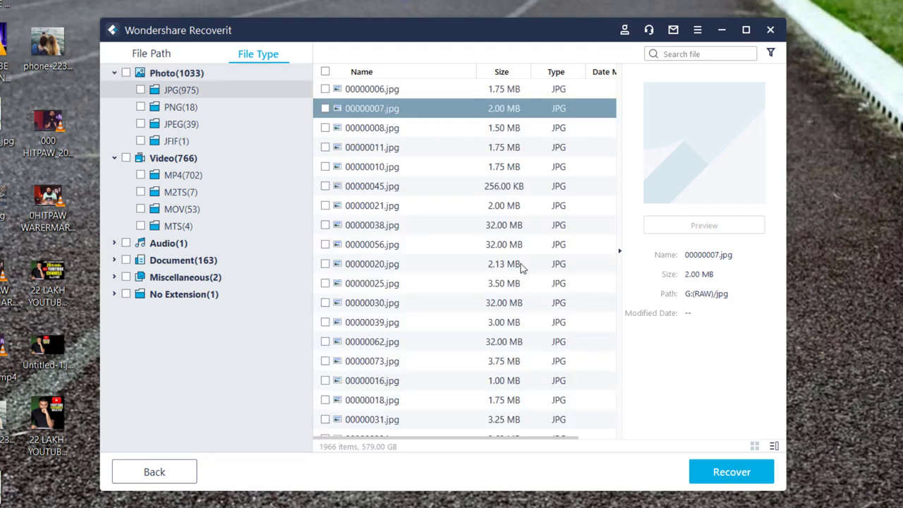
{"action": "left_click", "coordinate": [754, 446]}
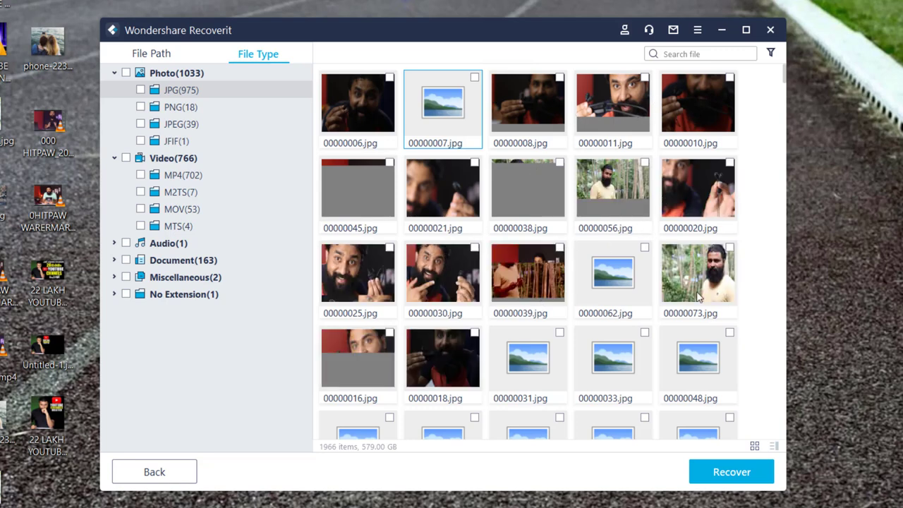
Step: Look through the JPG thumbnails, trying out the selection of 00000070.jpg and clearing it again
{"action": "scroll", "coordinate": [575, 297], "scroll_direction": "down", "scroll_amount": 1}
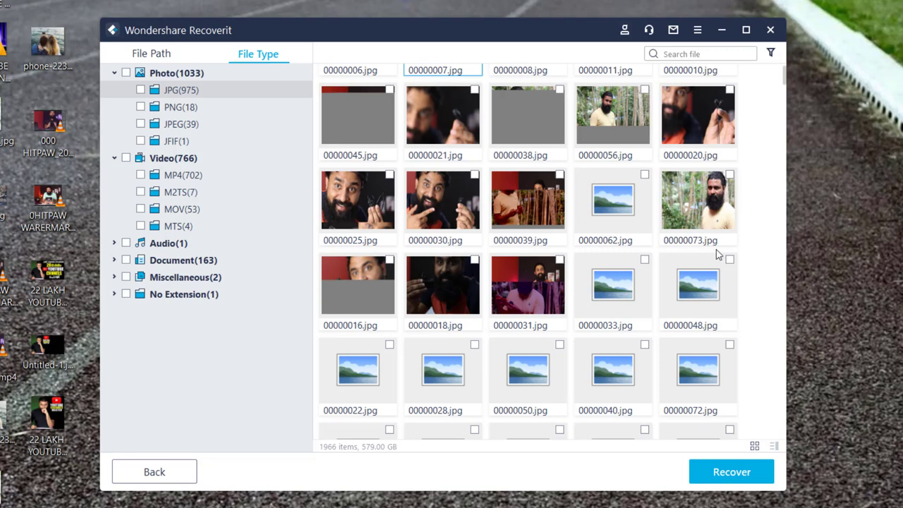
{"action": "scroll", "coordinate": [568, 178], "scroll_direction": "down", "scroll_amount": 2}
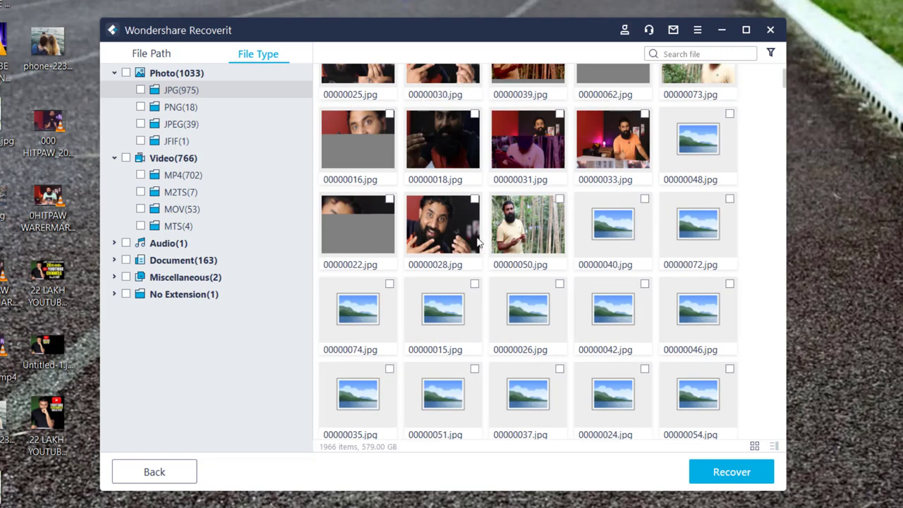
{"action": "scroll", "coordinate": [511, 247], "scroll_direction": "down", "scroll_amount": 2}
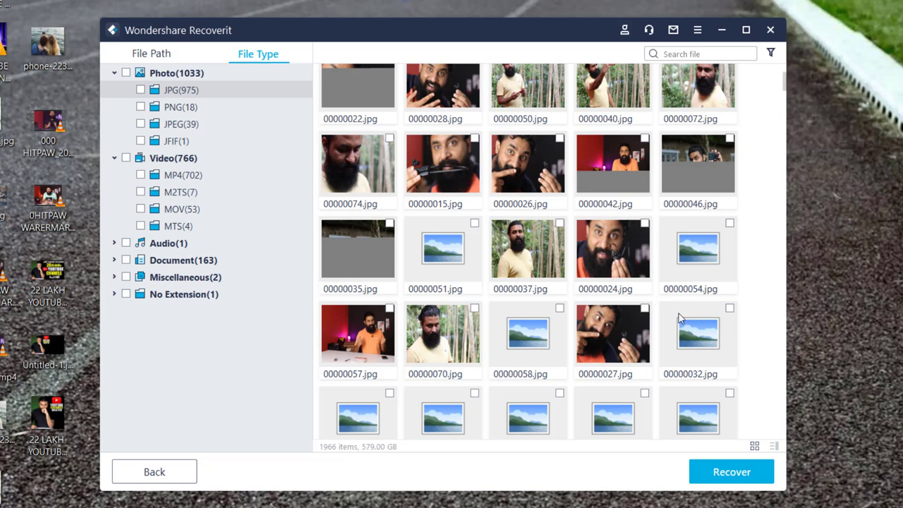
{"action": "scroll", "coordinate": [602, 279], "scroll_direction": "down", "scroll_amount": 1}
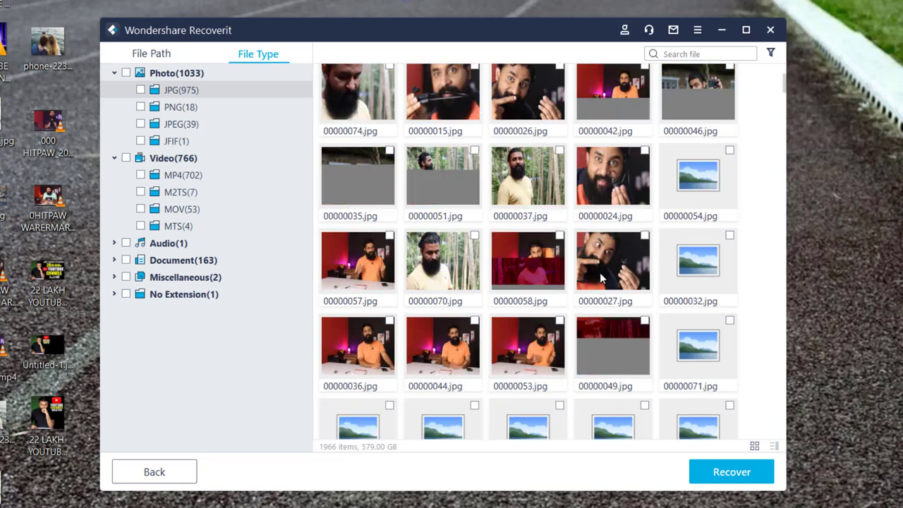
{"action": "left_click", "coordinate": [474, 236]}
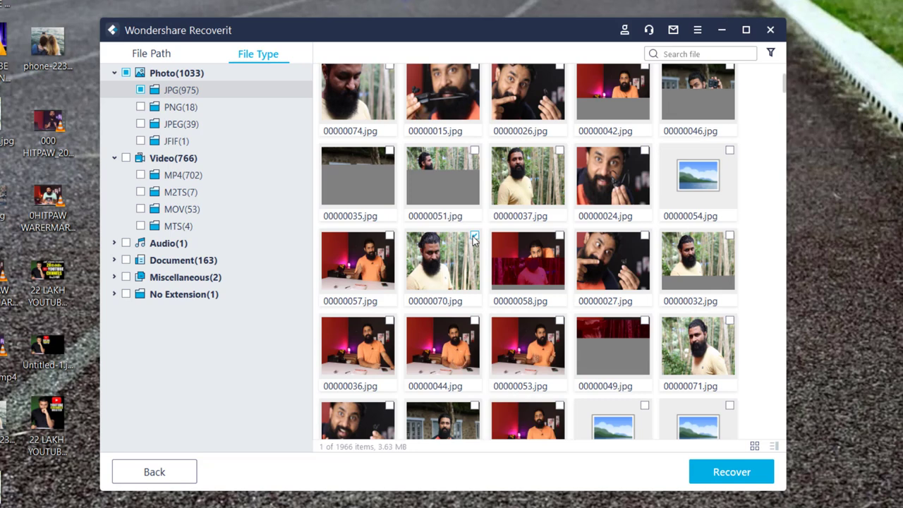
{"action": "left_click", "coordinate": [475, 237]}
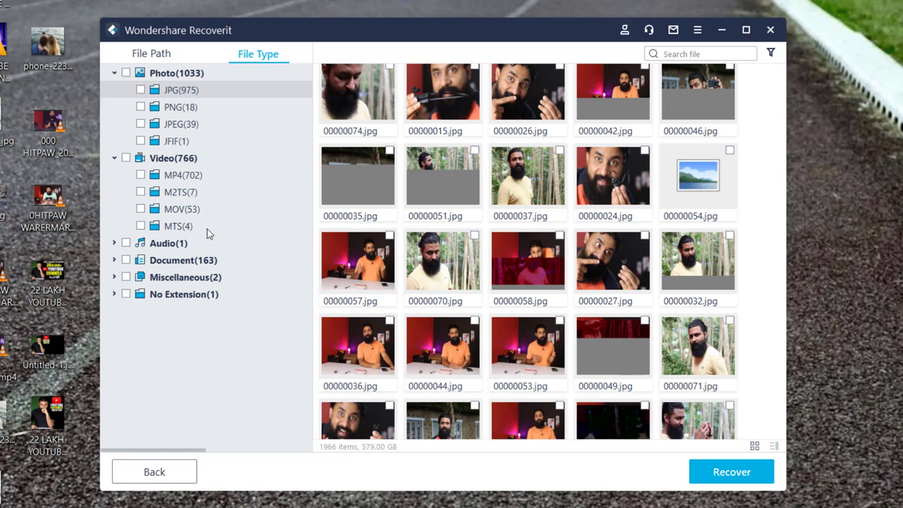
Step: Browse the video category of the scan results and open its MP4 folder
{"action": "left_click", "coordinate": [172, 158]}
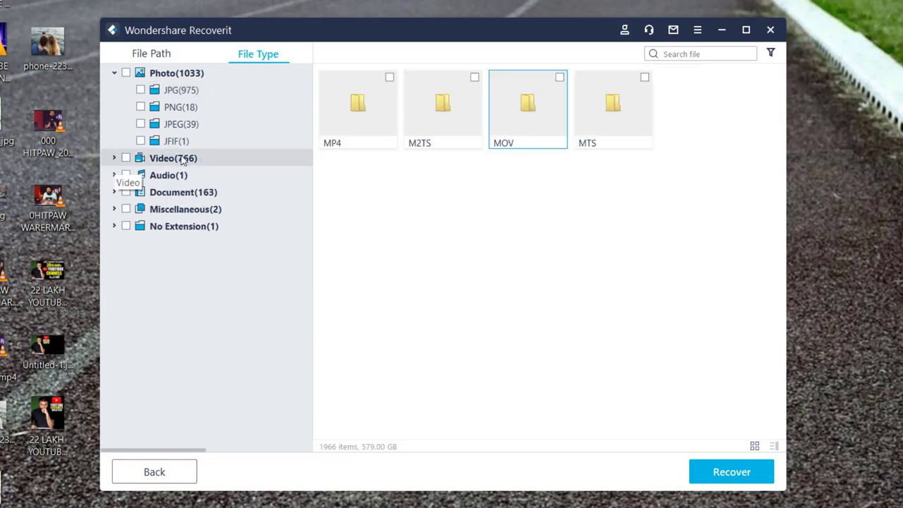
{"action": "left_click", "coordinate": [182, 161]}
{"action": "left_click", "coordinate": [353, 118]}
{"action": "double_click", "coordinate": [353, 118]}
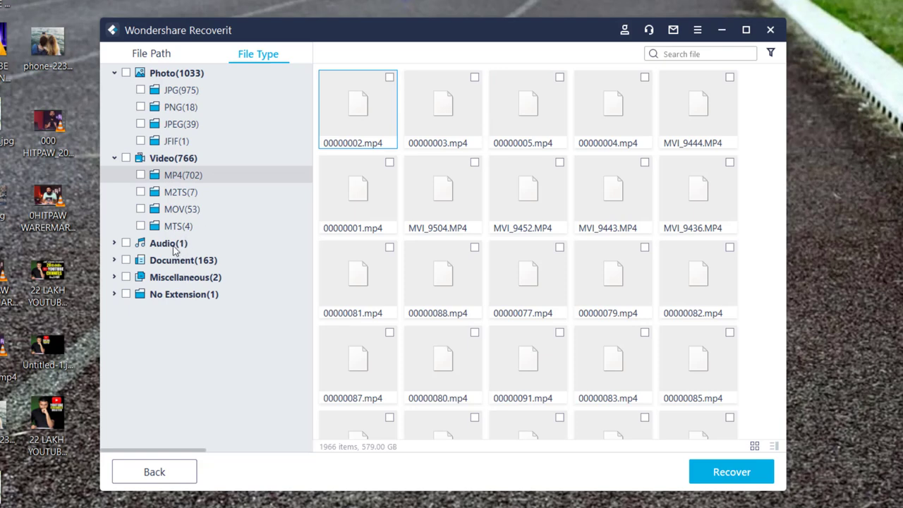
Step: Check the audio category and look through the DAT files in the document category
{"action": "left_click", "coordinate": [172, 245]}
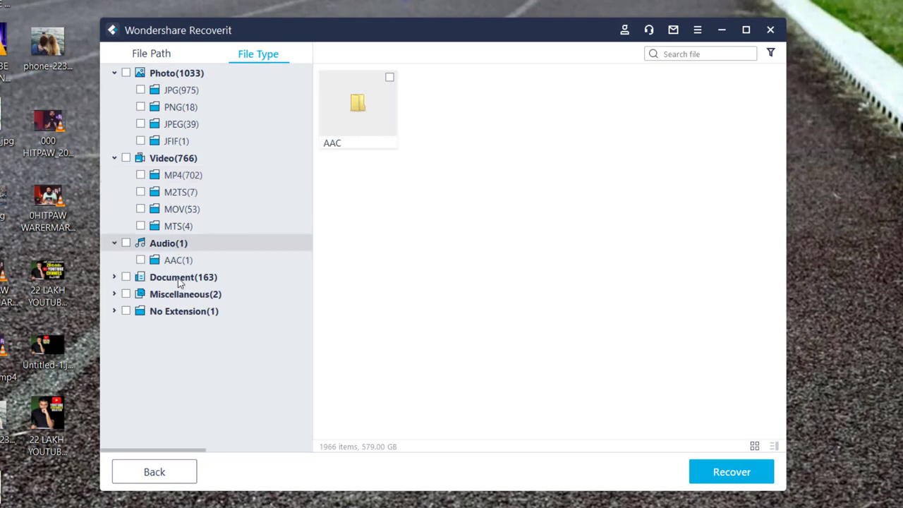
{"action": "left_click", "coordinate": [180, 280]}
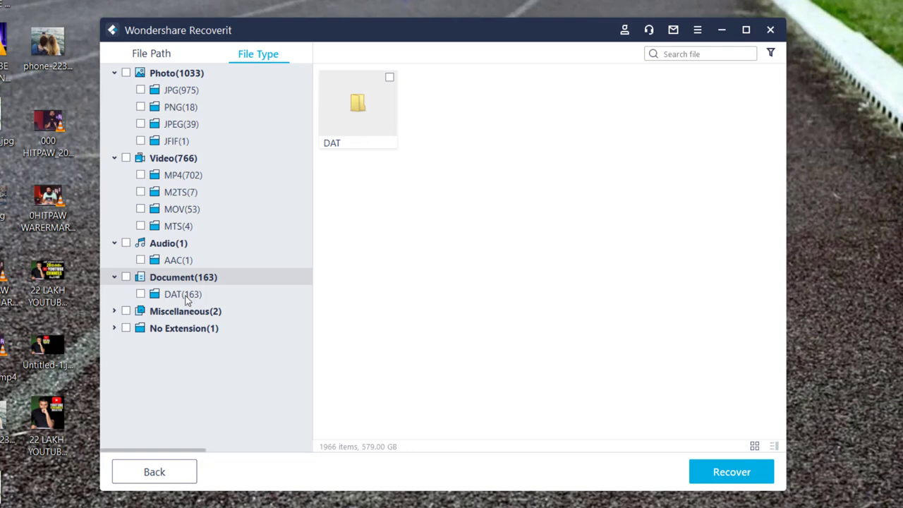
{"action": "left_click", "coordinate": [184, 297]}
{"action": "scroll", "coordinate": [411, 222], "scroll_direction": "down", "scroll_amount": 5}
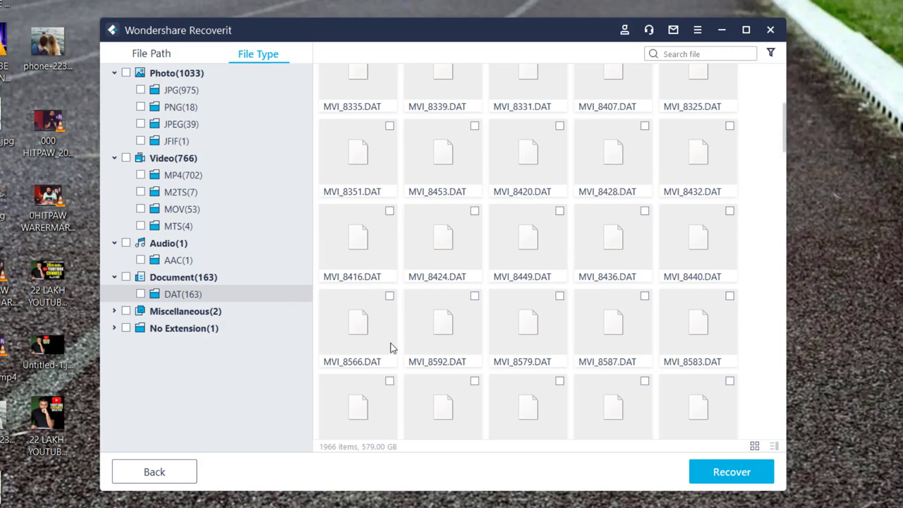
{"action": "scroll", "coordinate": [374, 198], "scroll_direction": "up", "scroll_amount": 5}
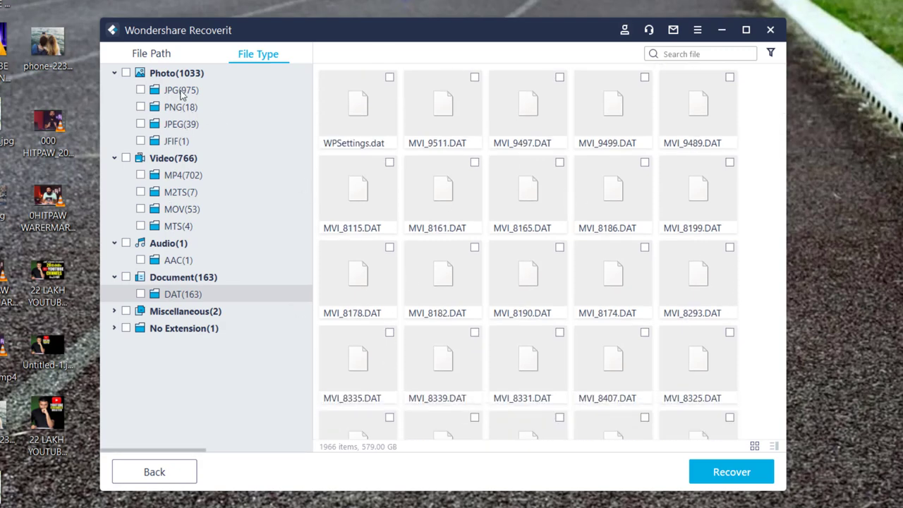
Step: Open the JPEG folder of the photo category and look through its thumbnails
{"action": "left_click", "coordinate": [180, 125]}
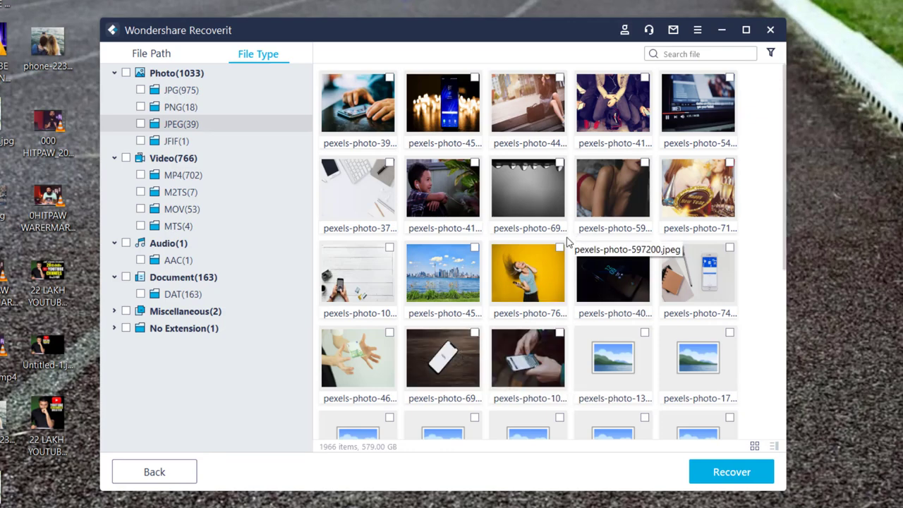
{"action": "scroll", "coordinate": [574, 320], "scroll_direction": "down", "scroll_amount": 2}
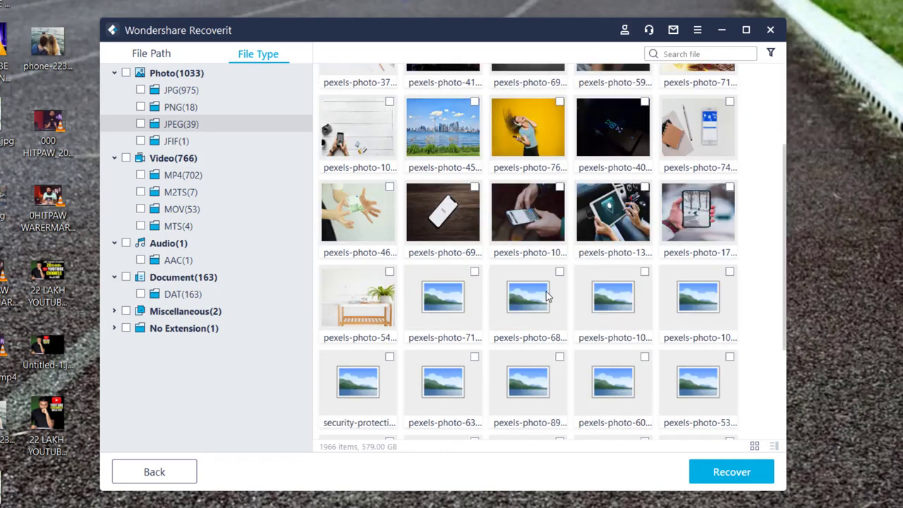
{"action": "scroll", "coordinate": [445, 336], "scroll_direction": "down", "scroll_amount": 1}
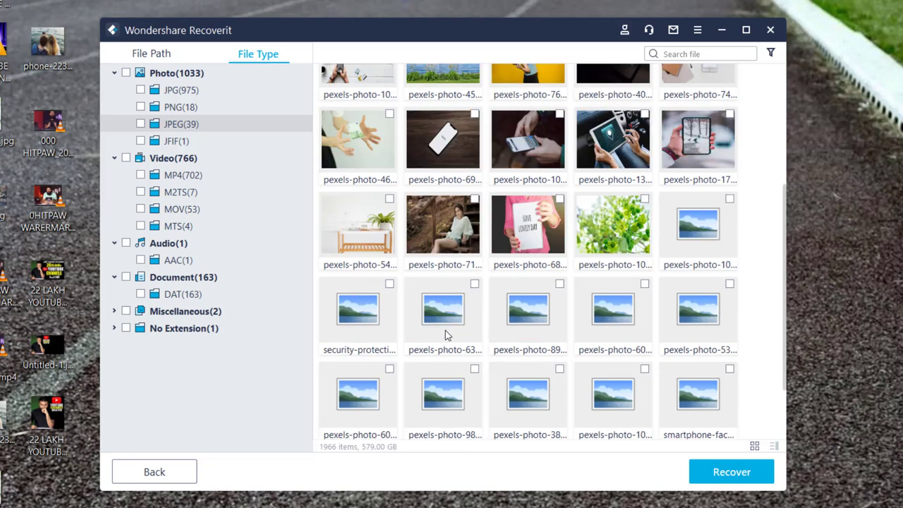
{"action": "scroll", "coordinate": [445, 335], "scroll_direction": "up", "scroll_amount": 3}
Step: Mark 25 photos in the JPEG folder for recovery, including the security, bitcoin and smartphone pictures
{"action": "left_click", "coordinate": [389, 78]}
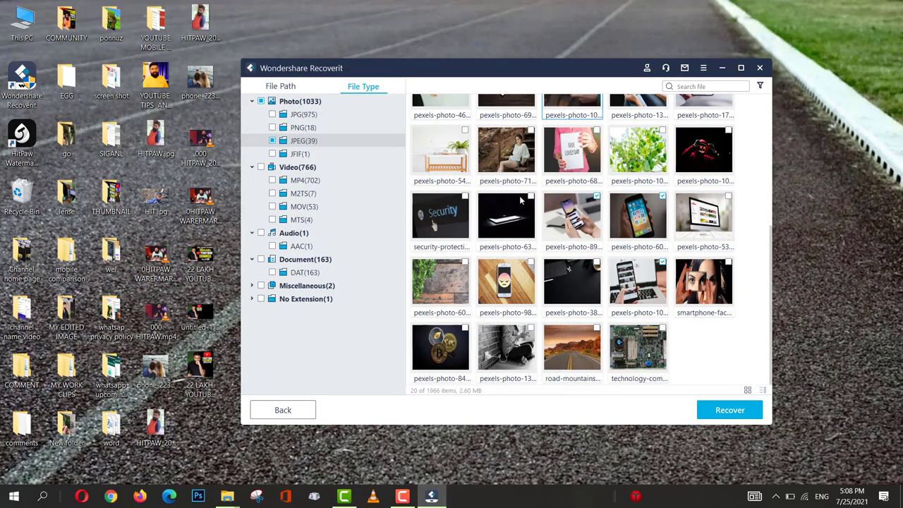
{"action": "left_click", "coordinate": [530, 196]}
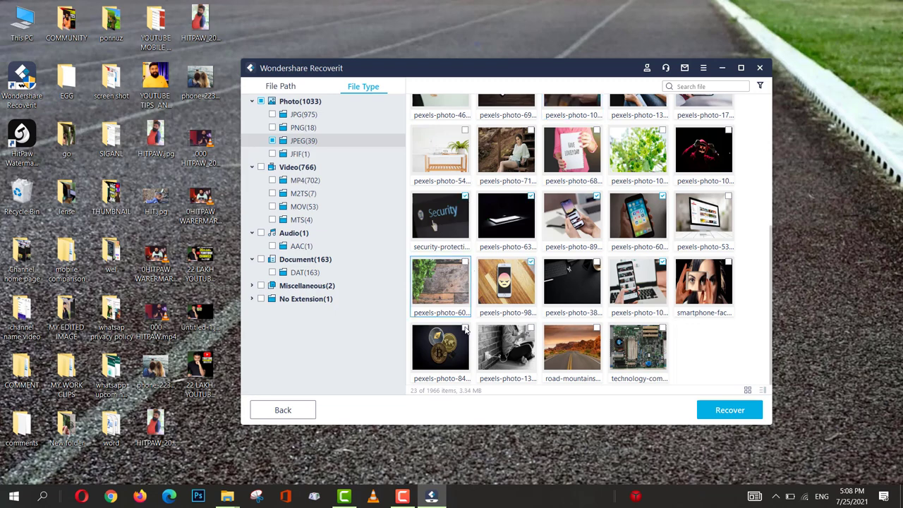
{"action": "left_click", "coordinate": [532, 329]}
{"action": "scroll", "coordinate": [558, 221], "scroll_direction": "up", "scroll_amount": 4}
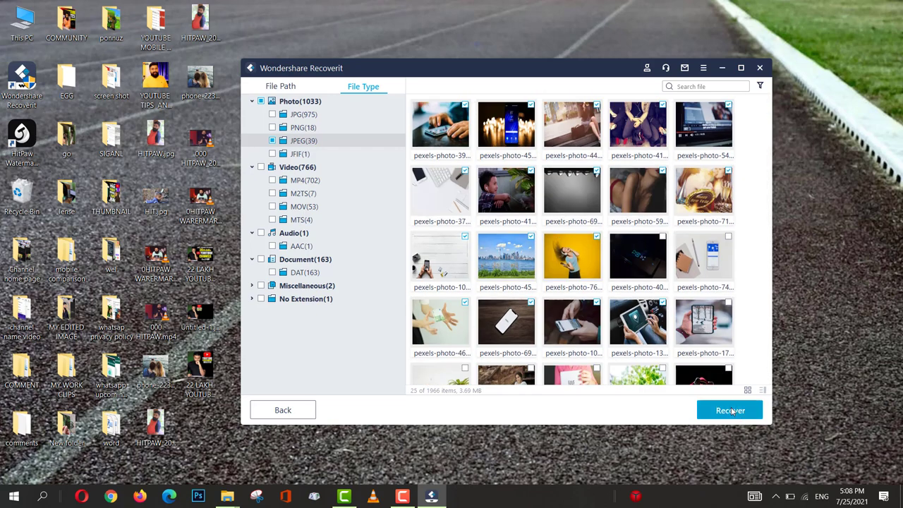
Step: Recover the marked photos to EOS_DIGITAL (G:), keeping the same drive as the save location
{"action": "left_click", "coordinate": [731, 410]}
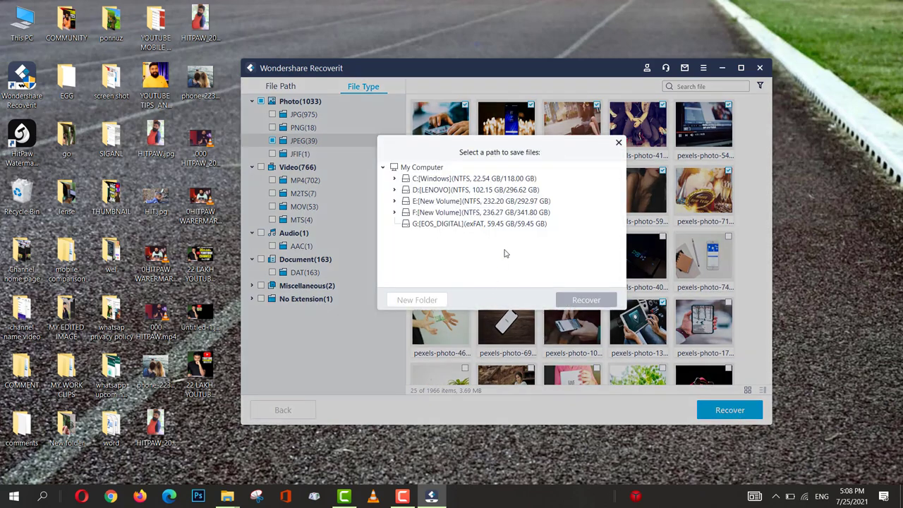
{"action": "left_click", "coordinate": [484, 223]}
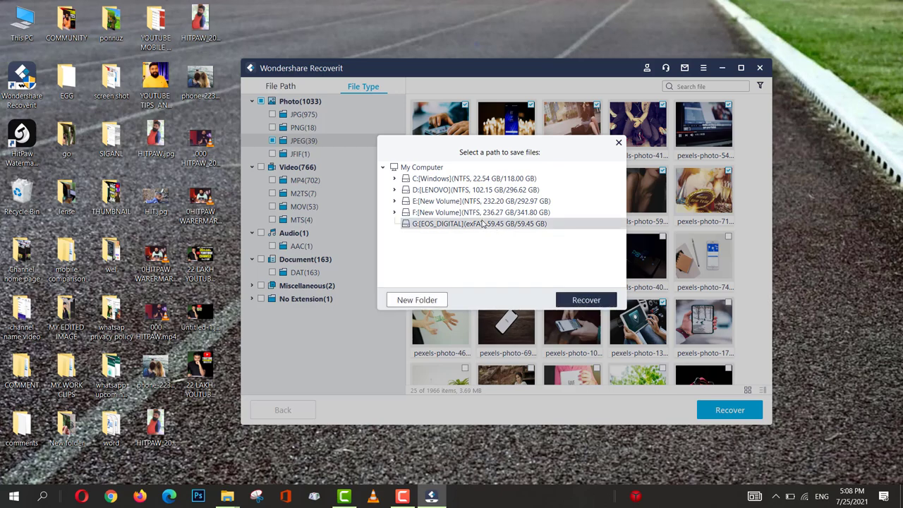
{"action": "left_click", "coordinate": [584, 302]}
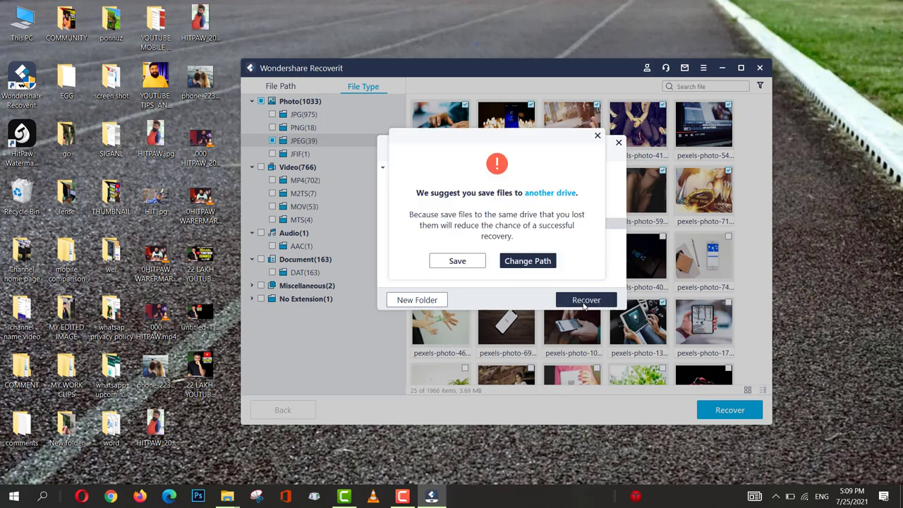
{"action": "left_click", "coordinate": [456, 262]}
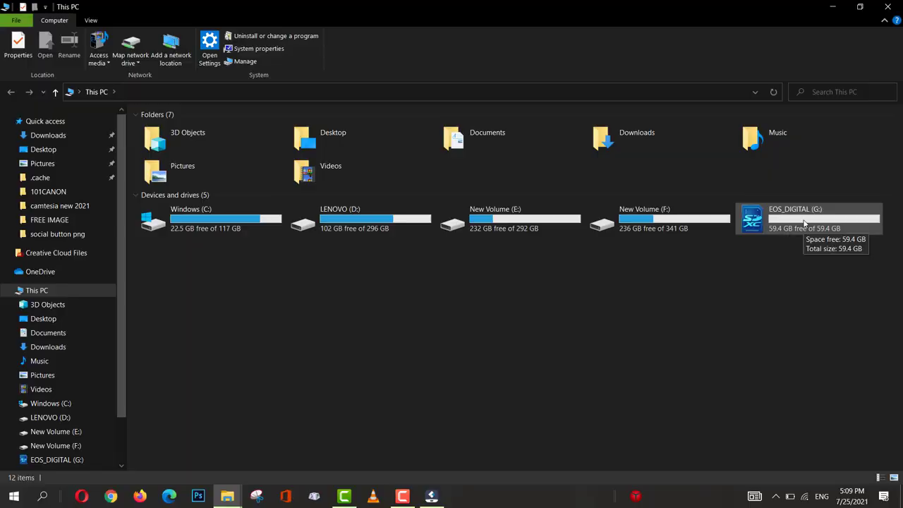
Step: In File Explorer, open the recovered JPEG folder inside the Recoverit folder on EOS_DIGITAL (G:) and show its files as large thumbnails
{"action": "double_click", "coordinate": [804, 224]}
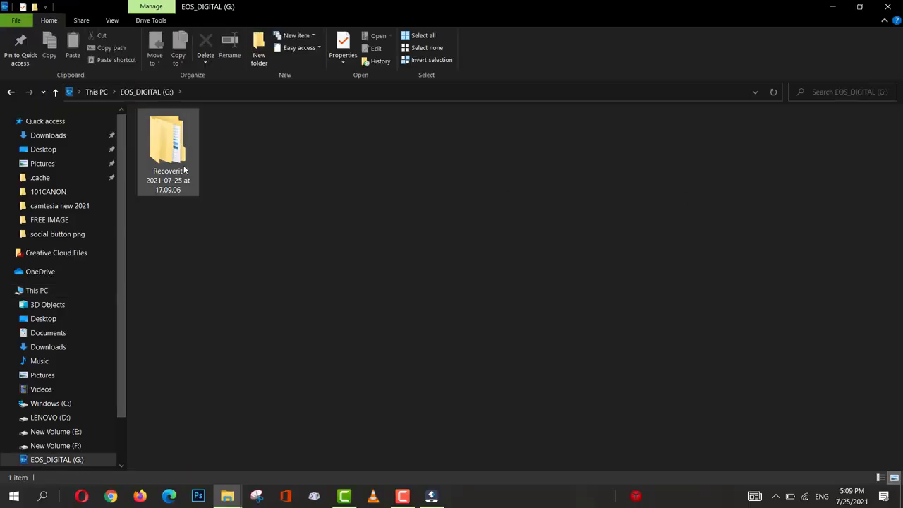
{"action": "double_click", "coordinate": [174, 146]}
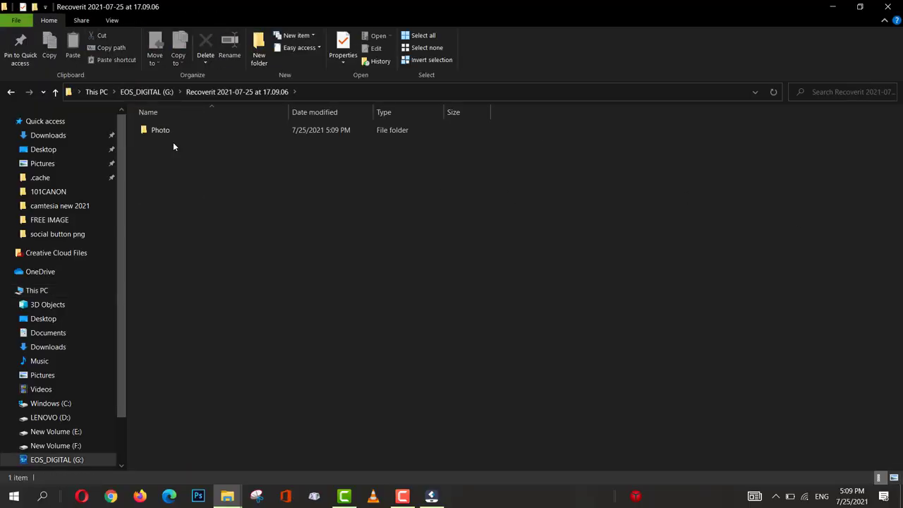
{"action": "double_click", "coordinate": [171, 132]}
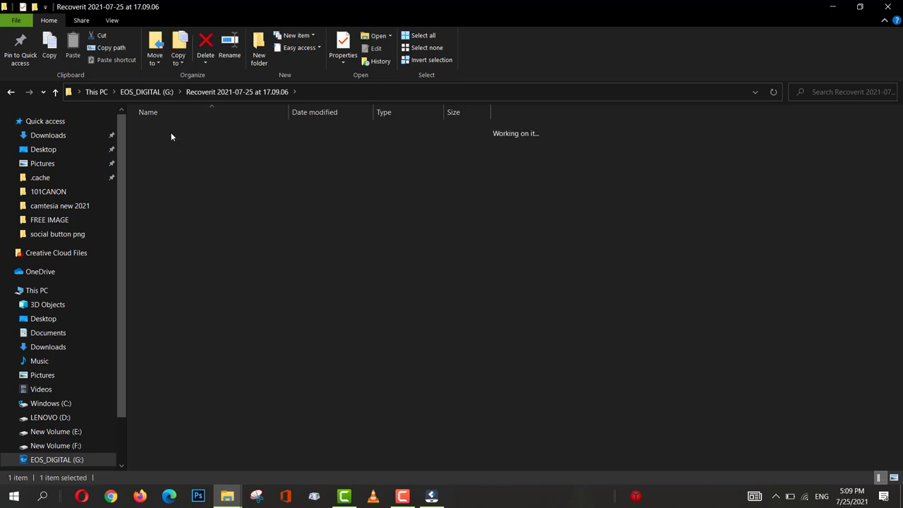
{"action": "double_click", "coordinate": [171, 132]}
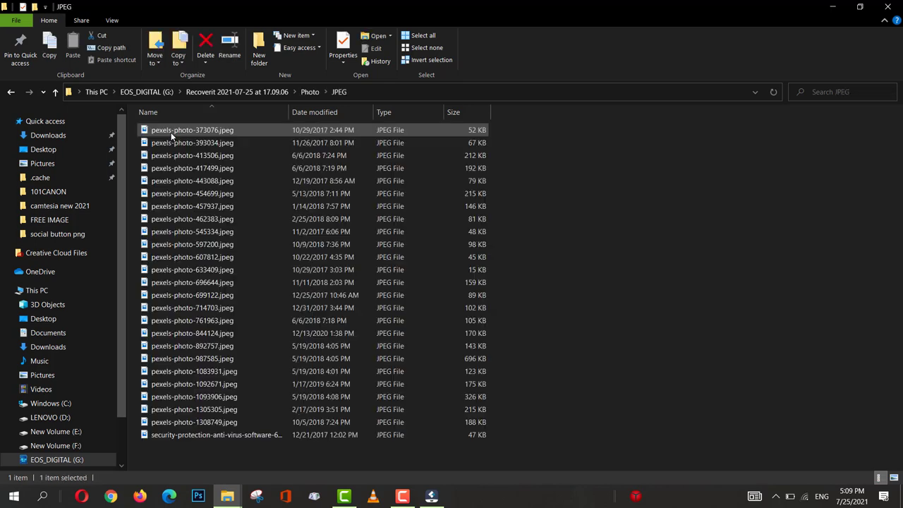
{"action": "left_click", "coordinate": [894, 477]}
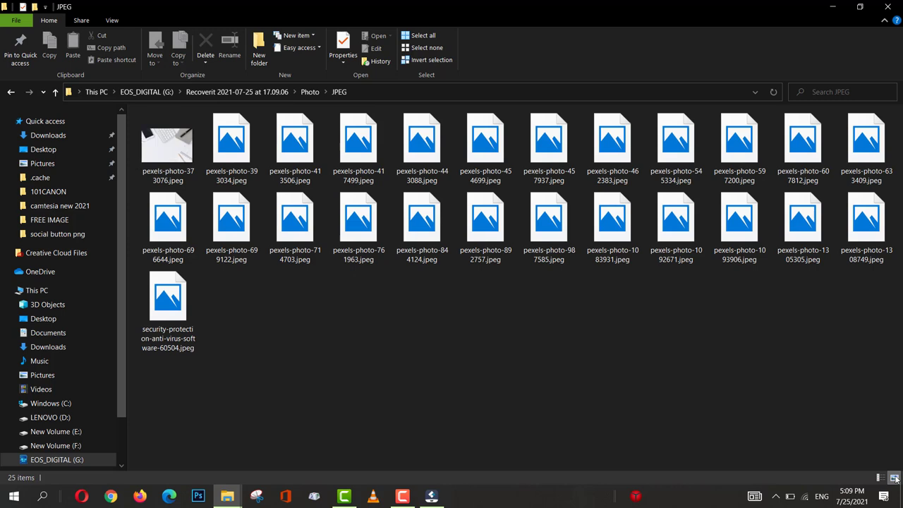
Step: Open pexels-photo-373076.jpeg, view the recovered photos one after another up to pexels-photo-844124.jpeg, and close the viewer
{"action": "left_click", "coordinate": [174, 152]}
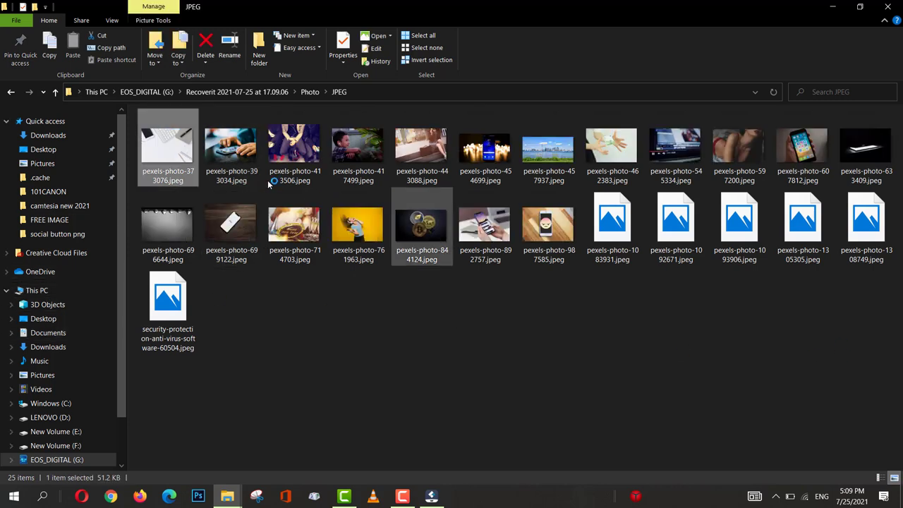
{"action": "double_click", "coordinate": [185, 172]}
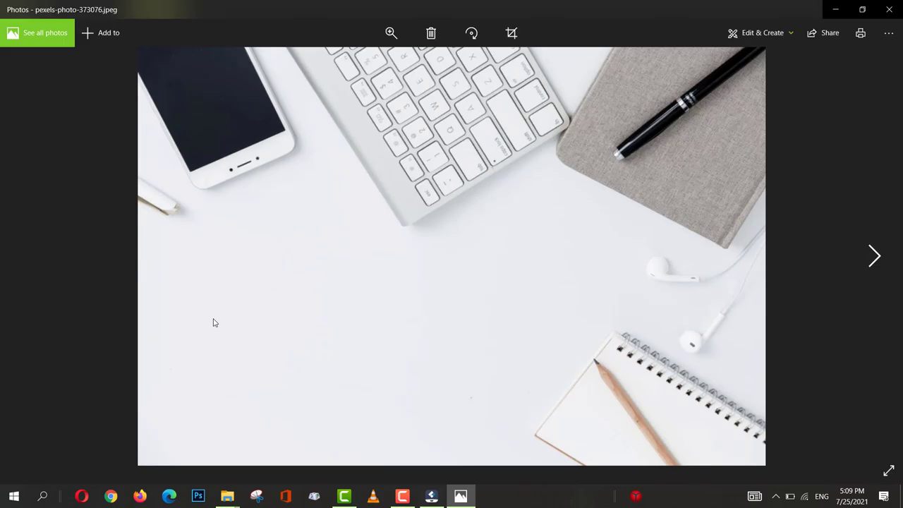
{"action": "key", "text": "Right"}
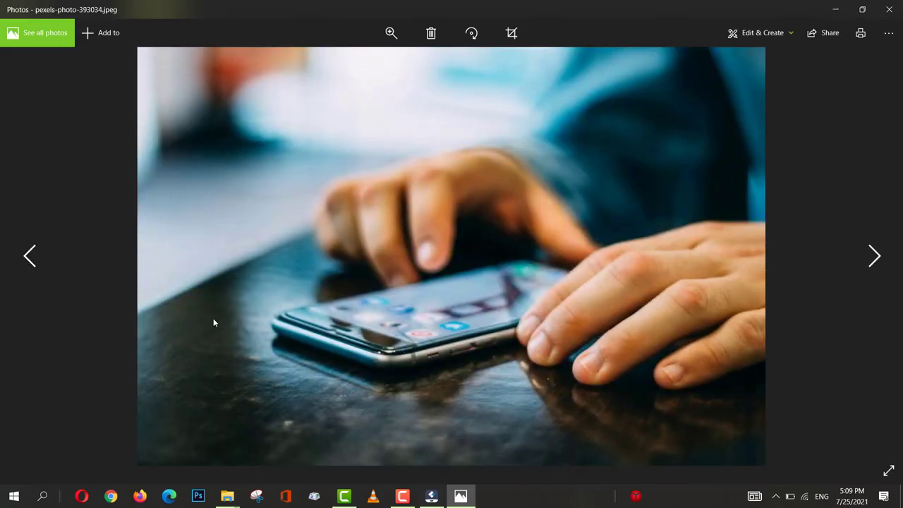
{"action": "key", "text": "Right"}
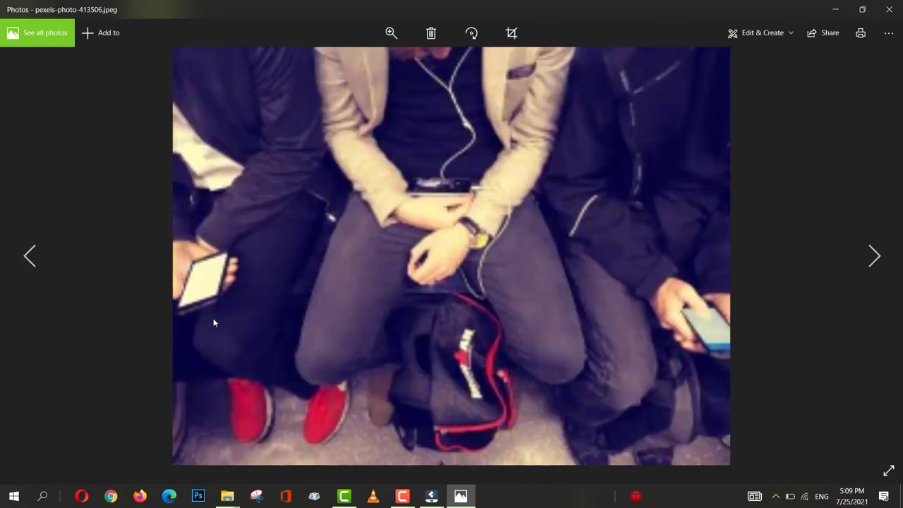
{"action": "key", "text": "Right"}
{"action": "key", "text": "Right"}
{"action": "key", "text": "Right"}
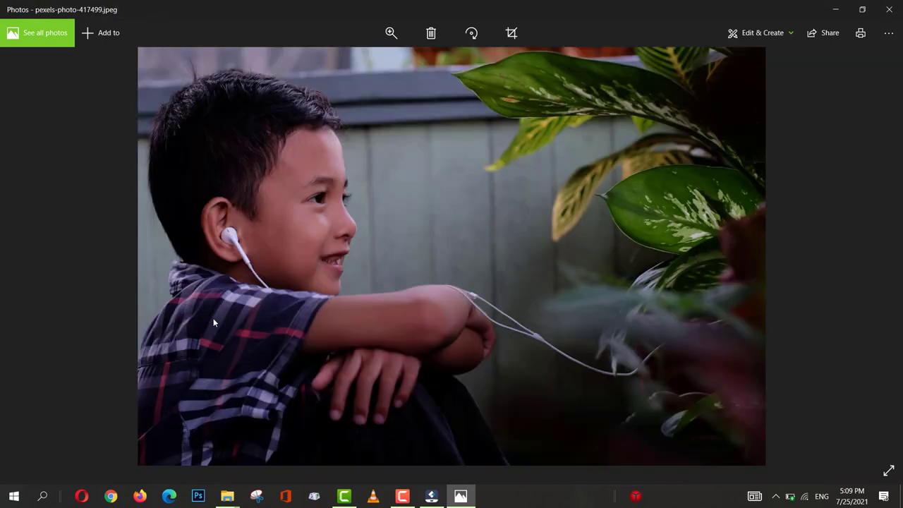
{"action": "key", "text": "Right"}
{"action": "key", "text": "Right"}
{"action": "key", "text": "Right"}
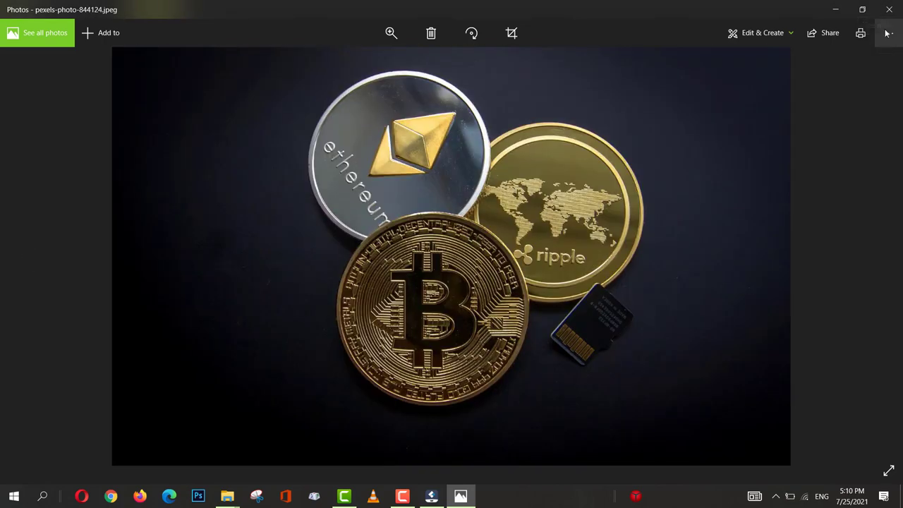
{"action": "left_click", "coordinate": [889, 9]}
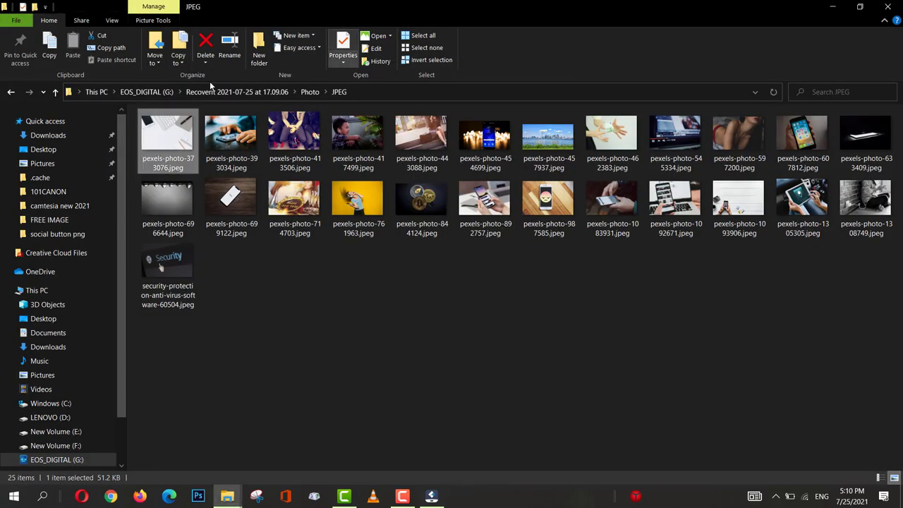
Step: Return to the root of EOS_DIGITAL (G:) and use Recoverit to recover 00000002.mp4 and 00000003.mp4 with the marked photos to that drive
{"action": "left_click", "coordinate": [57, 93]}
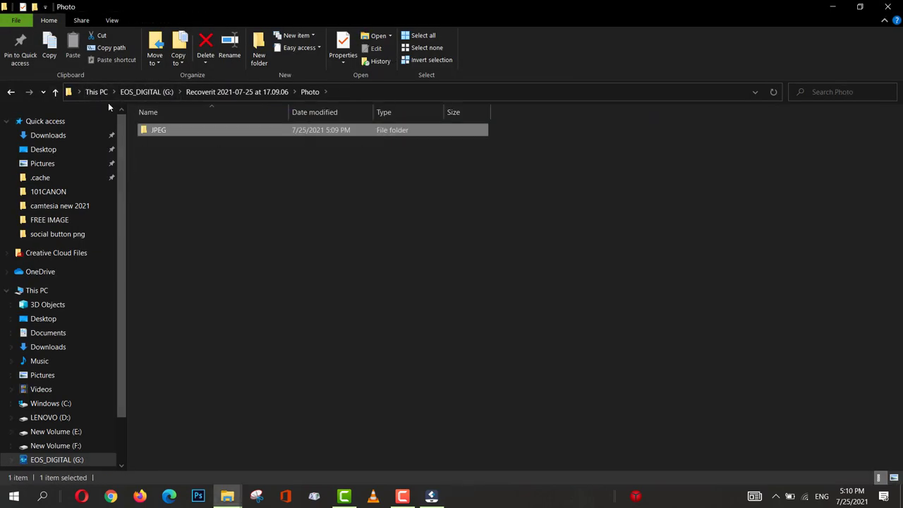
{"action": "left_click", "coordinate": [56, 93]}
{"action": "left_click", "coordinate": [456, 260]}
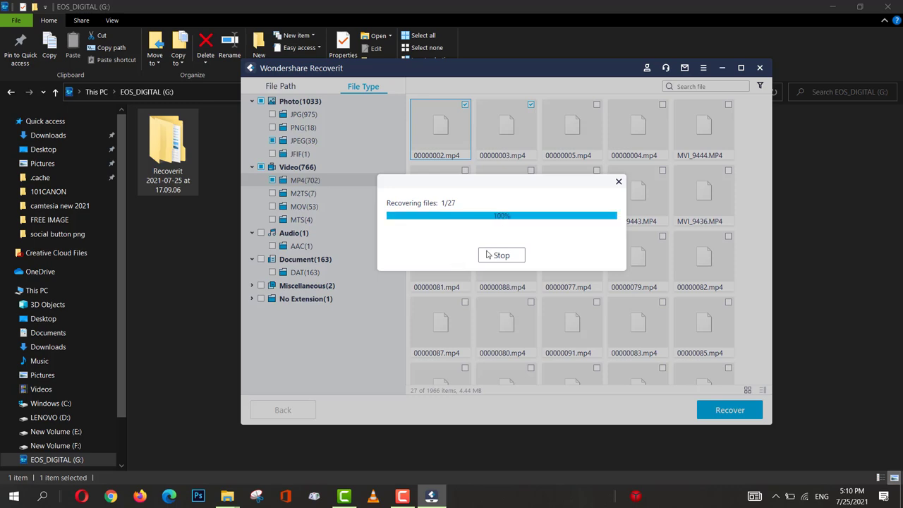
{"action": "left_click", "coordinate": [537, 278]}
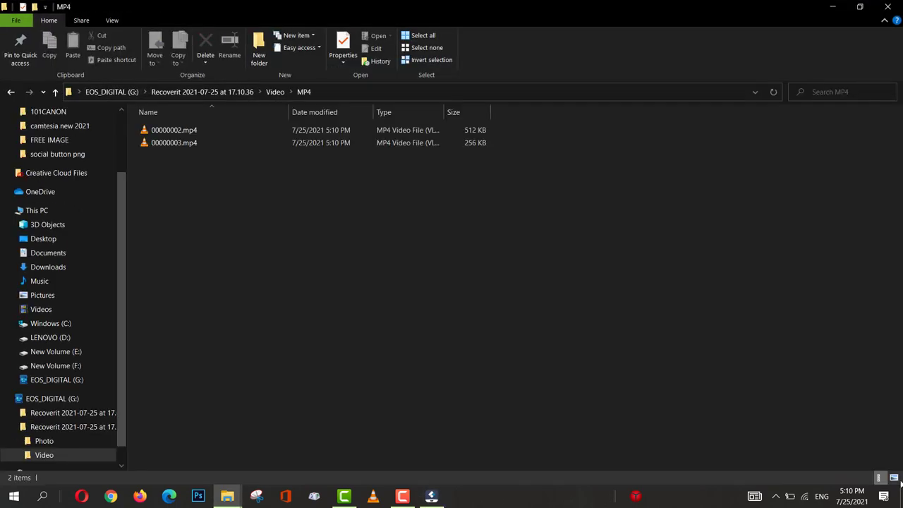
Step: Show the recovered MP4 files as thumbnails, play 00000002.mp4 to check it, and close the player
{"action": "left_click", "coordinate": [189, 146]}
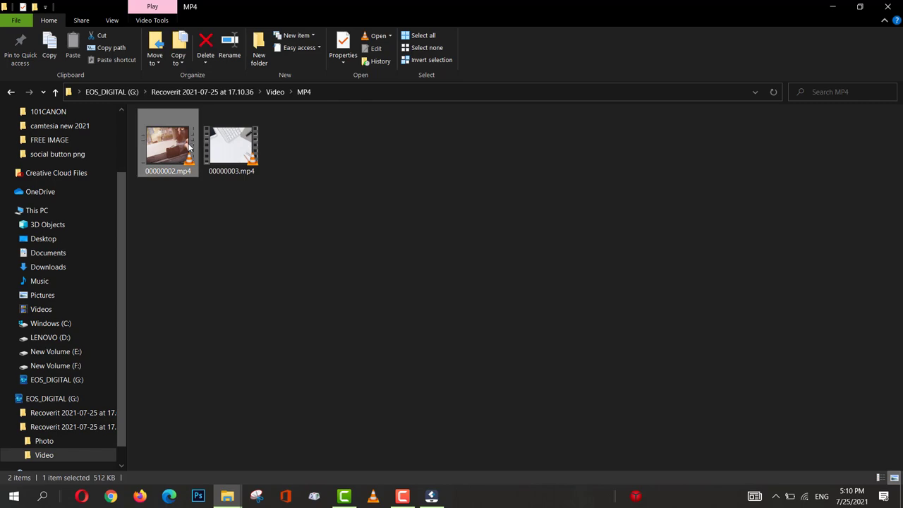
{"action": "double_click", "coordinate": [173, 147]}
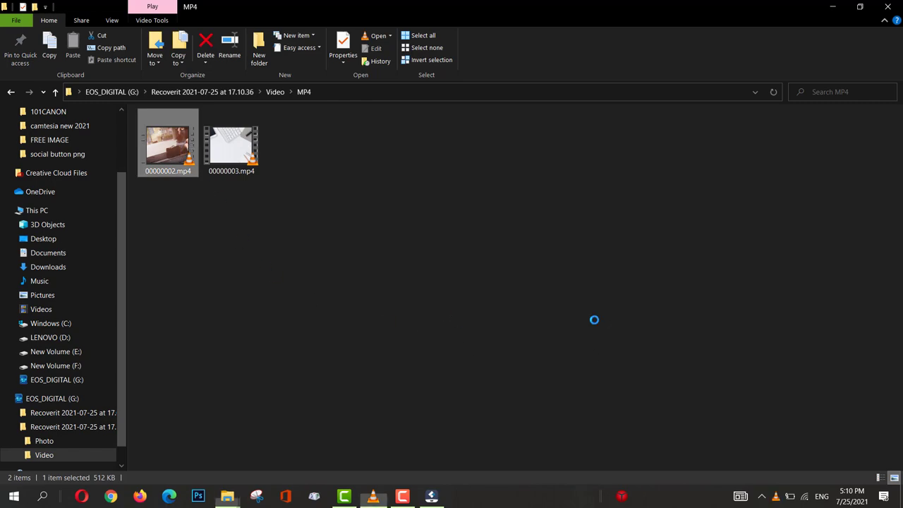
{"action": "scroll", "coordinate": [565, 273], "scroll_direction": "down", "scroll_amount": 4}
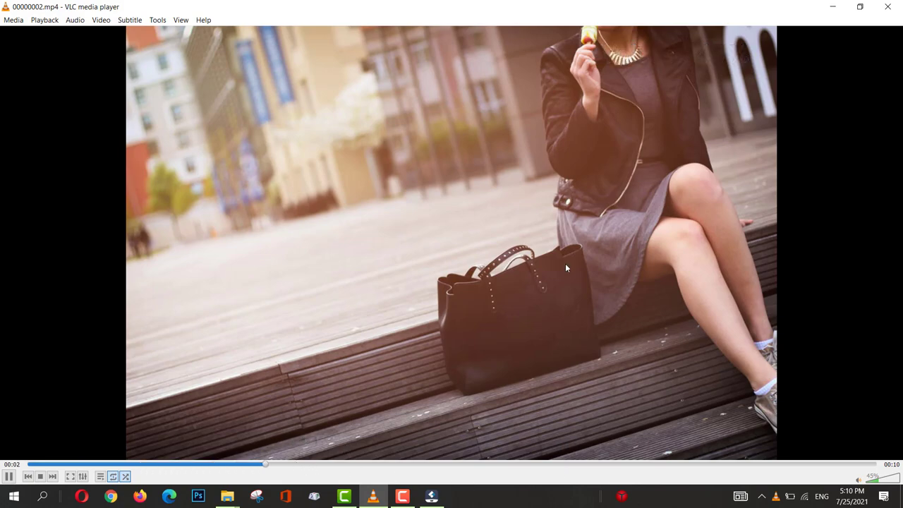
{"action": "left_click", "coordinate": [888, 6]}
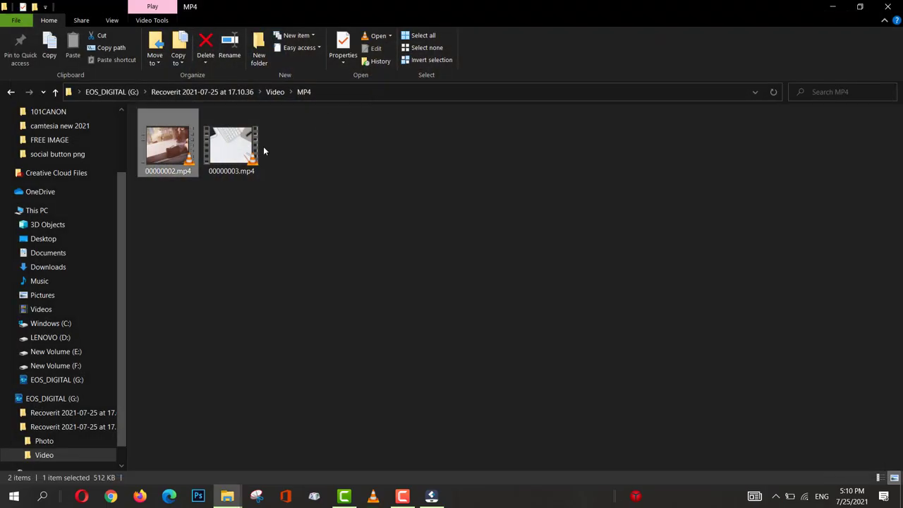
Step: Play the recovered 00000003.mp4, go back to its Recoverit folder, and view Recoverit's recovery location list
{"action": "left_click", "coordinate": [223, 155]}
{"action": "double_click", "coordinate": [223, 155]}
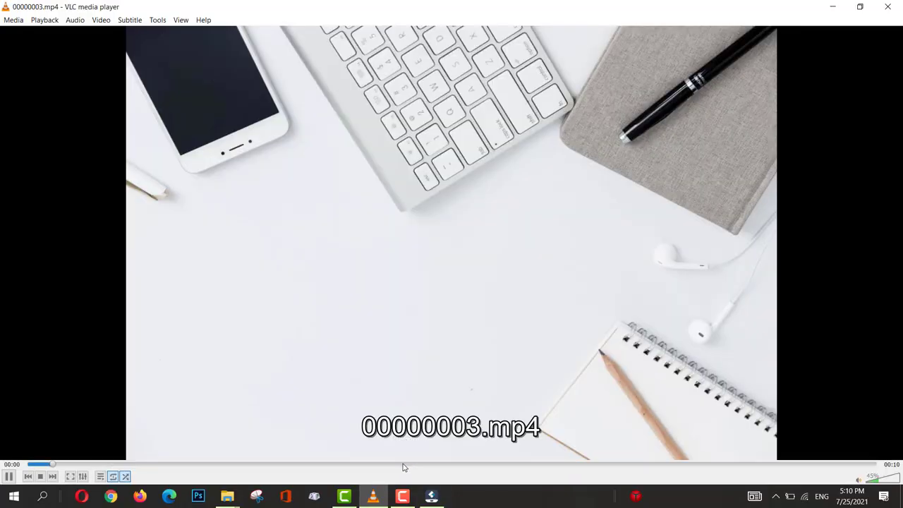
{"action": "left_click", "coordinate": [56, 92]}
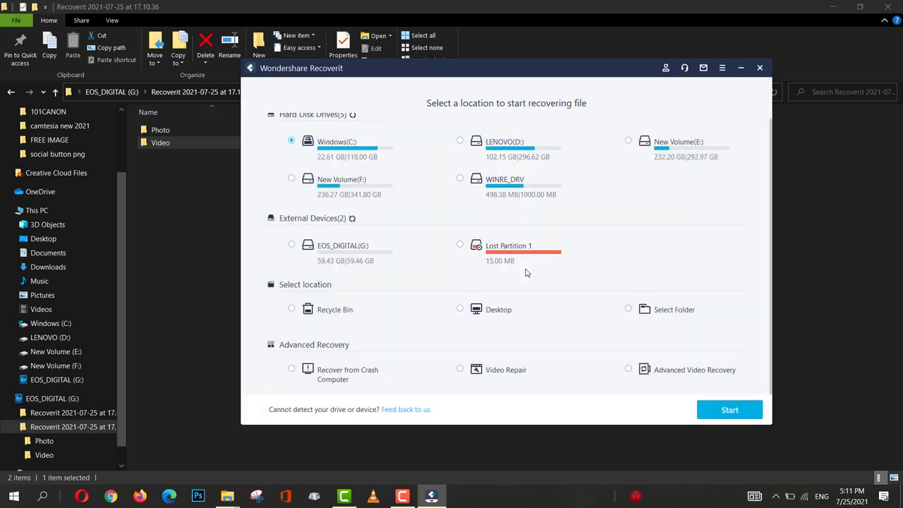
{"action": "scroll", "coordinate": [338, 187], "scroll_direction": "up", "scroll_amount": 1}
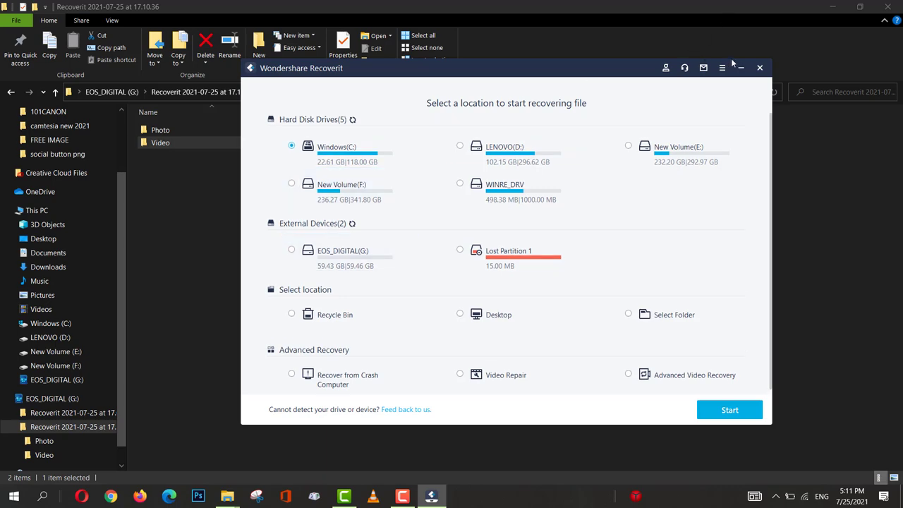